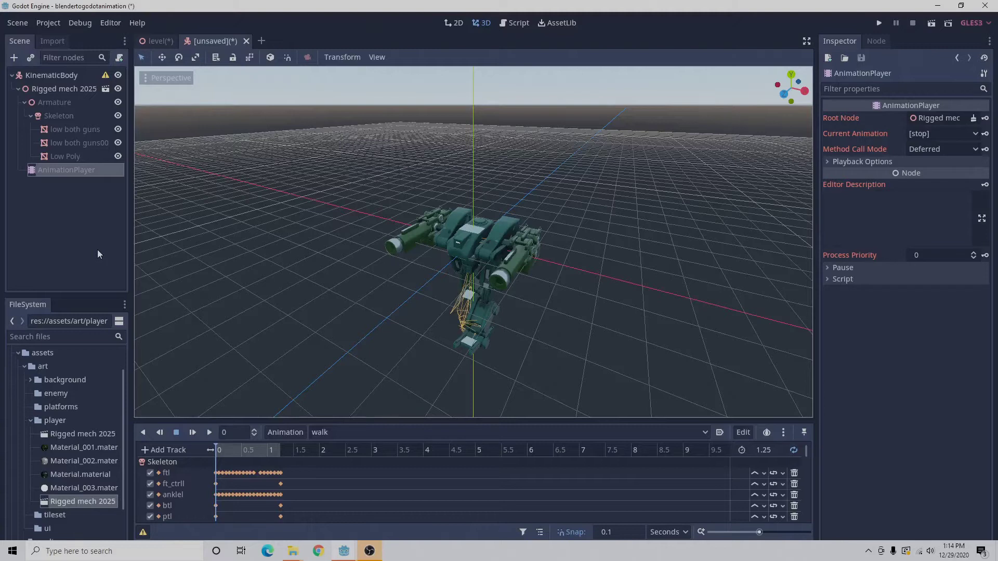
- Add an AnimationTree node as a child of the KinematicBody root
left_click(47, 77)
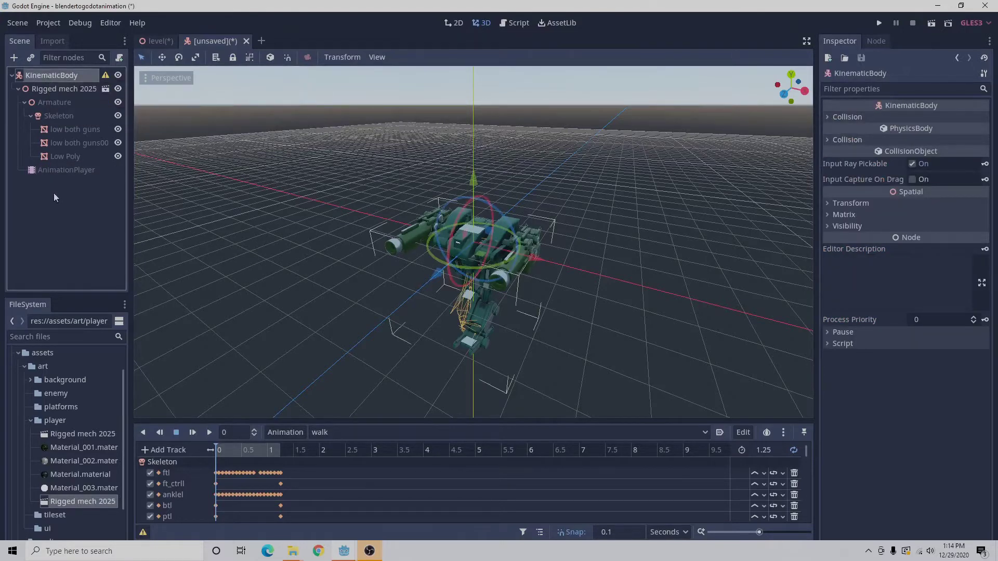
left_click(15, 58)
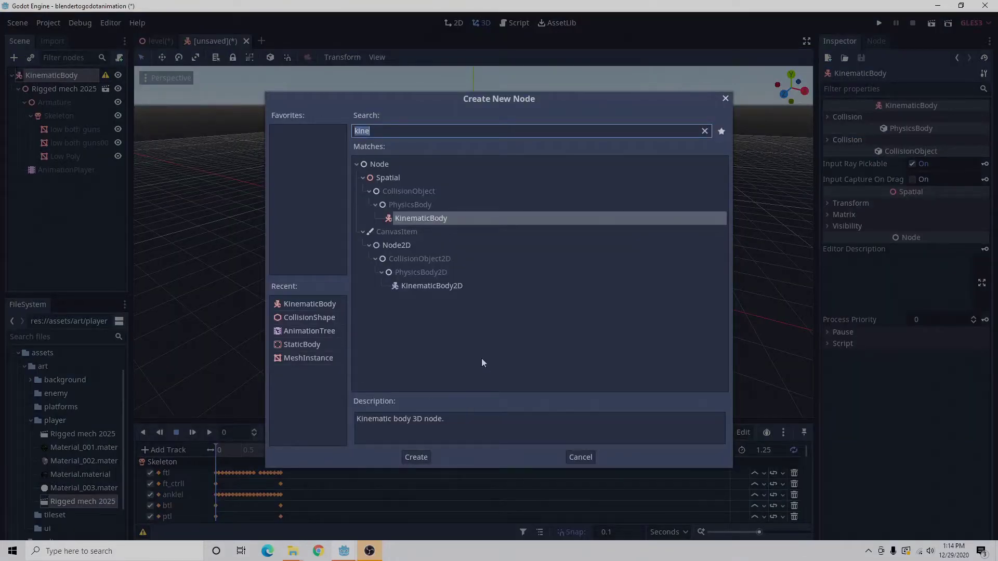
type("anima")
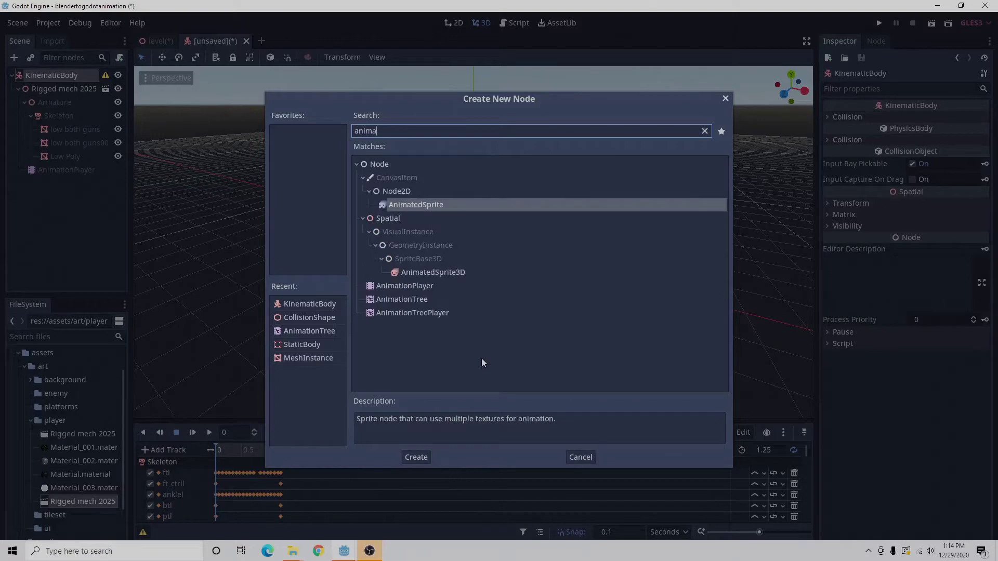
left_click(427, 299)
left_click(416, 457)
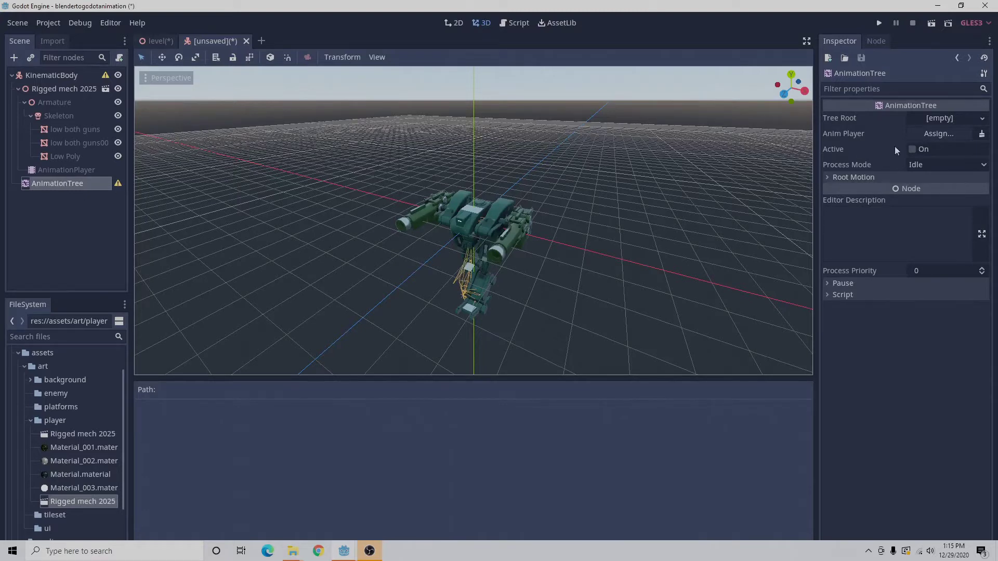
- Assign the mech's AnimationPlayer node as the AnimationTree's Anim Player
left_click(939, 135)
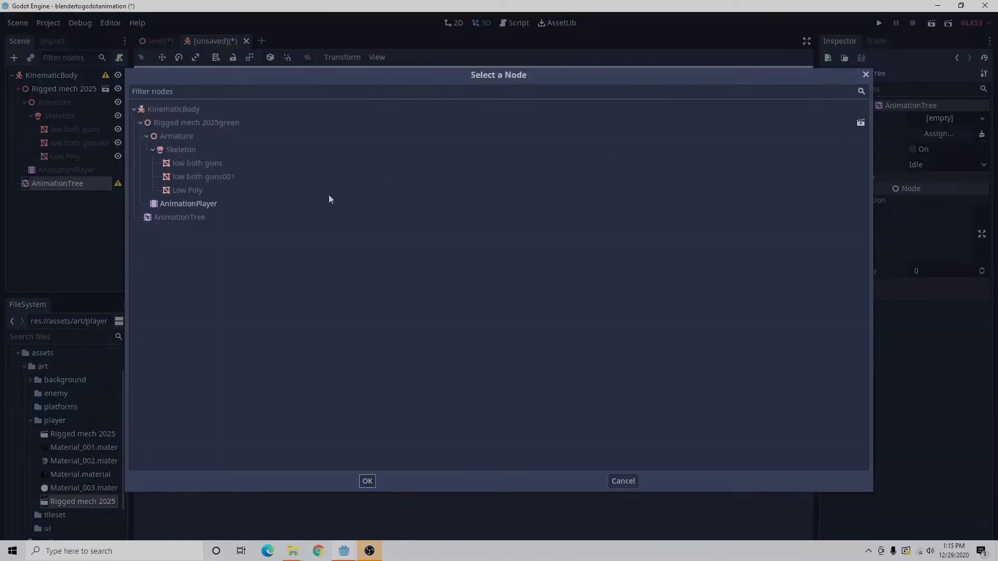
left_click(213, 204)
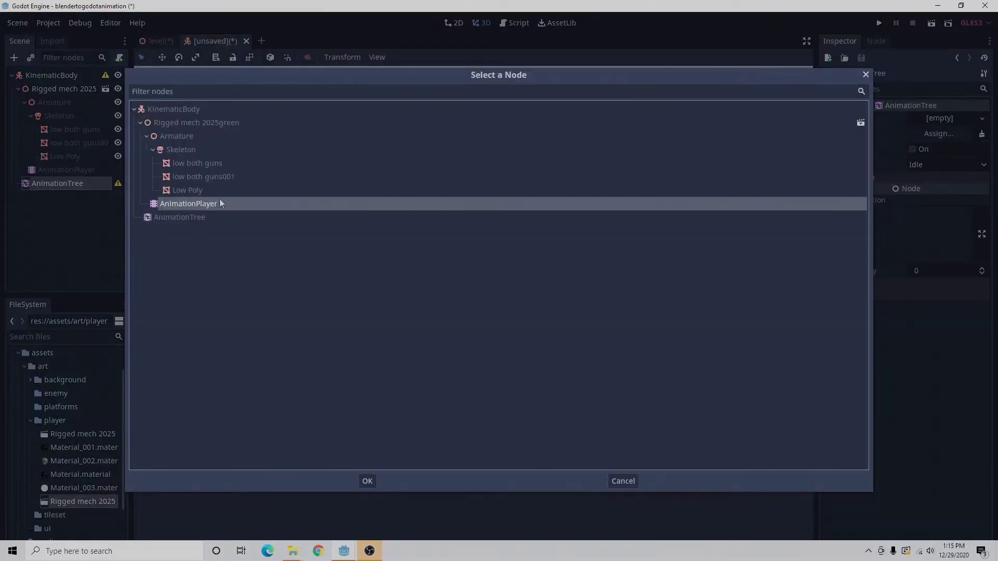
left_click(368, 481)
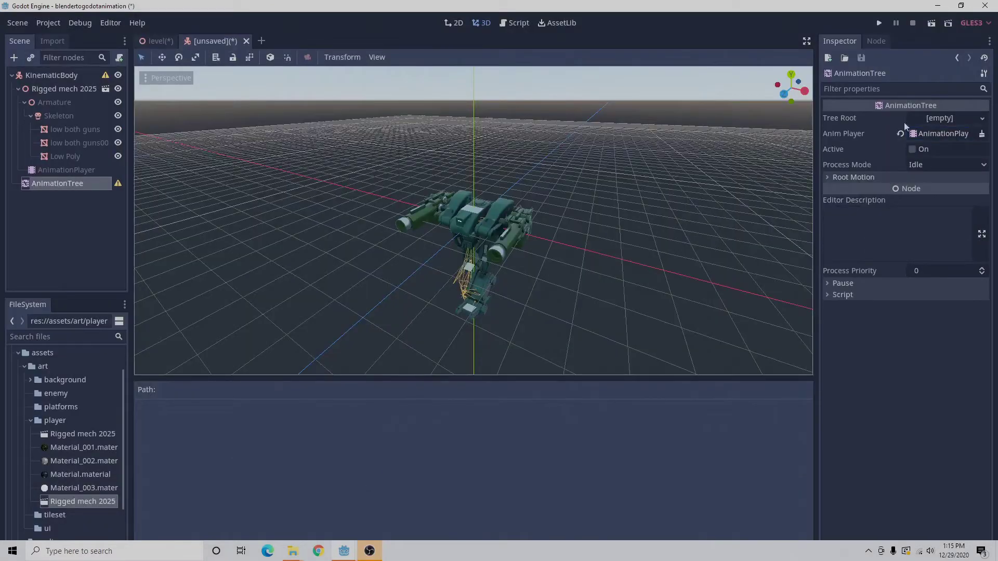
- Set the AnimationTree's root to a new AnimationNodeStateMachine and make the tree active
left_click(934, 119)
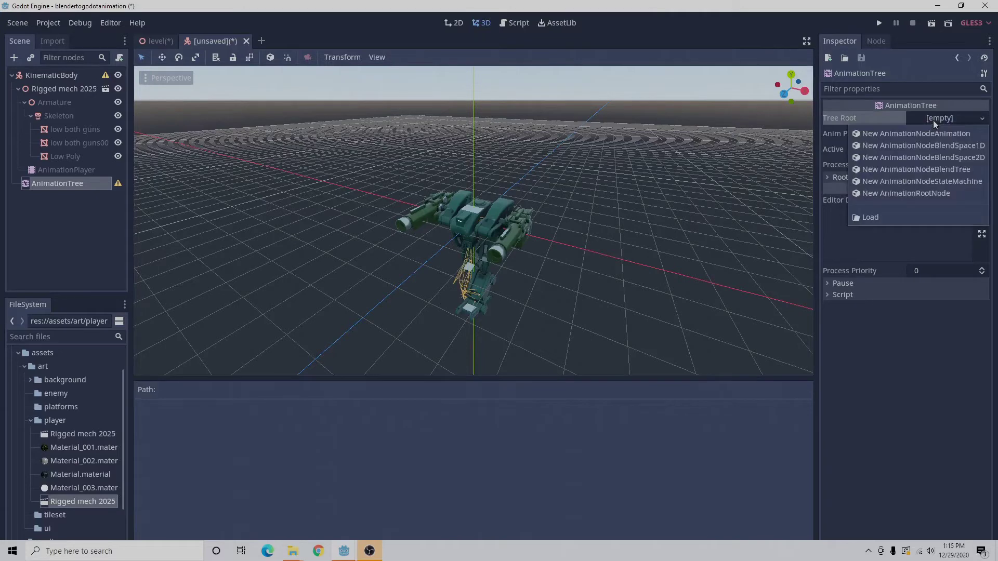
left_click(933, 183)
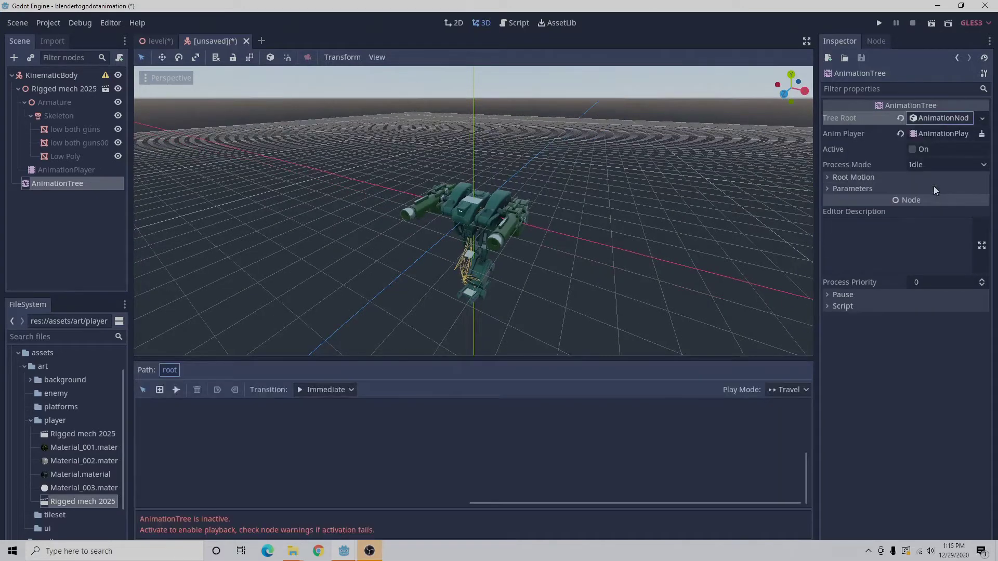
left_click(913, 149)
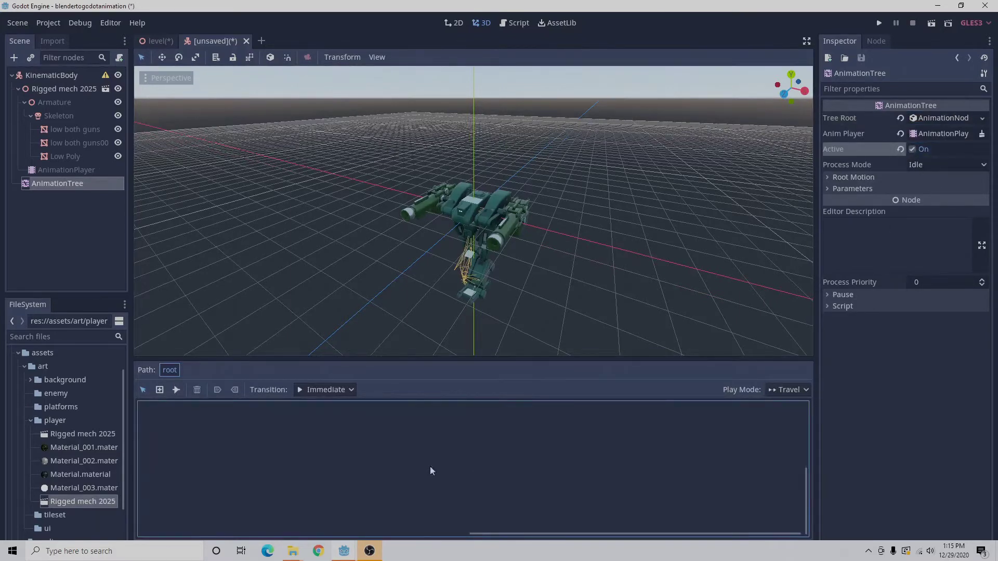
- Add the idlepose and walk animations to the state machine as two separate nodes, with walk beside idlepose
right_click(280, 449)
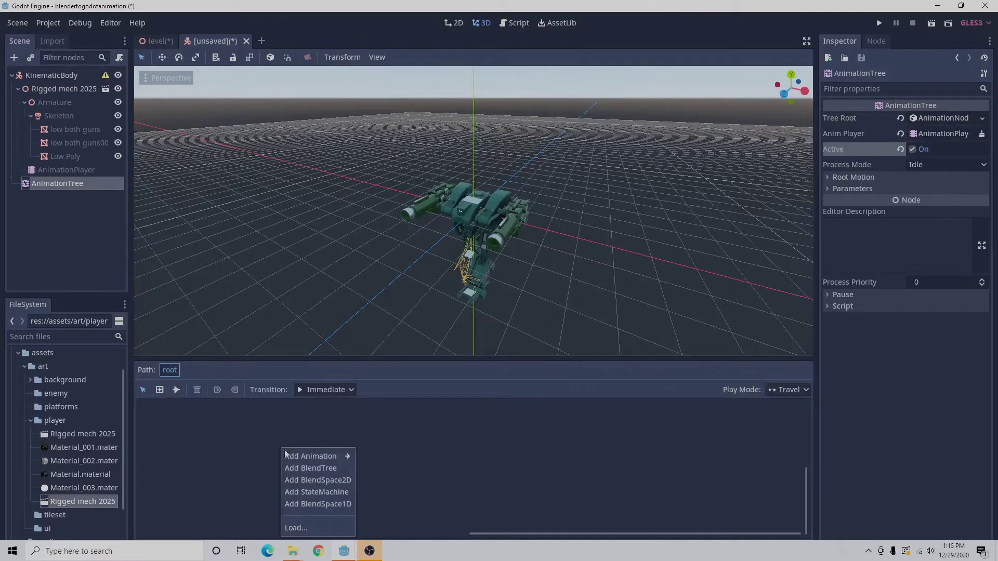
mouse_move(303, 460)
left_click(379, 455)
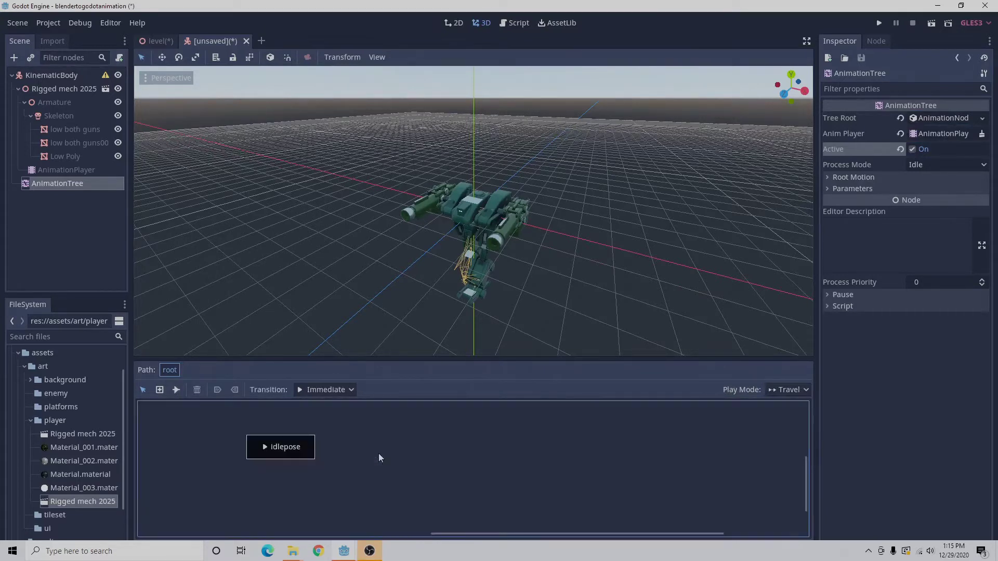
right_click(406, 435)
mouse_move(426, 441)
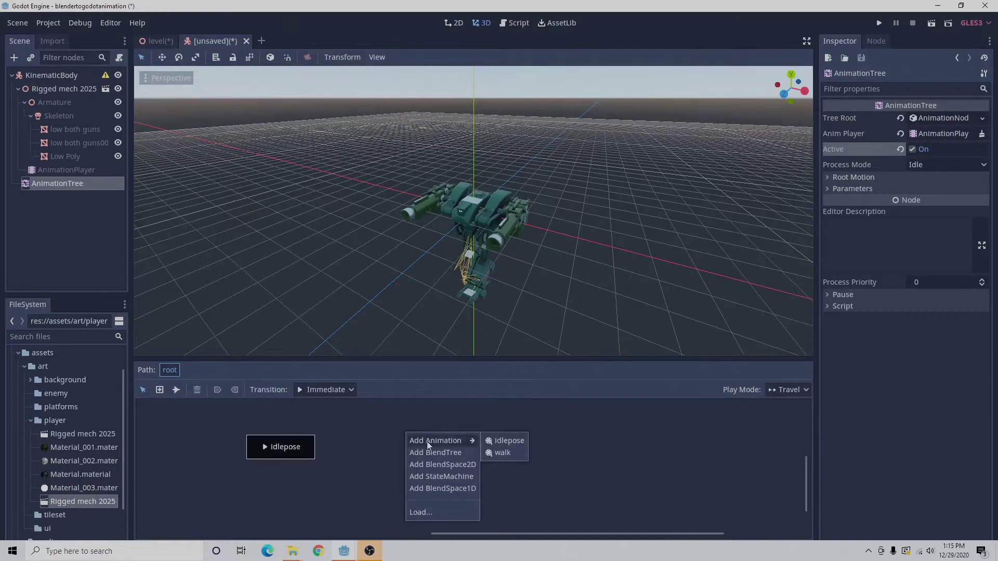
left_click(500, 455)
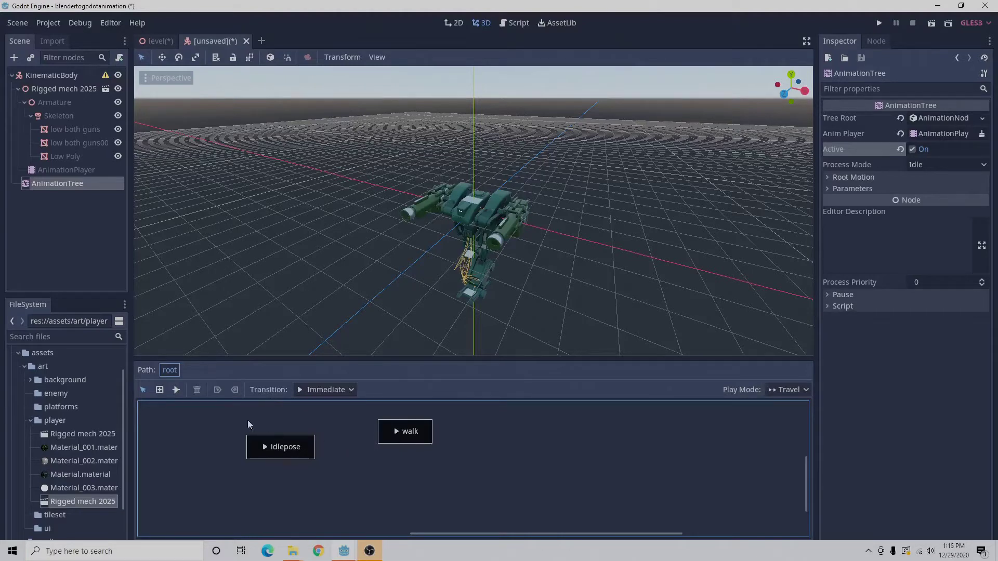
- Connect the idlepose and walk states with immediate transitions in both directions
left_click(176, 390)
left_click_drag(304, 447, 394, 438)
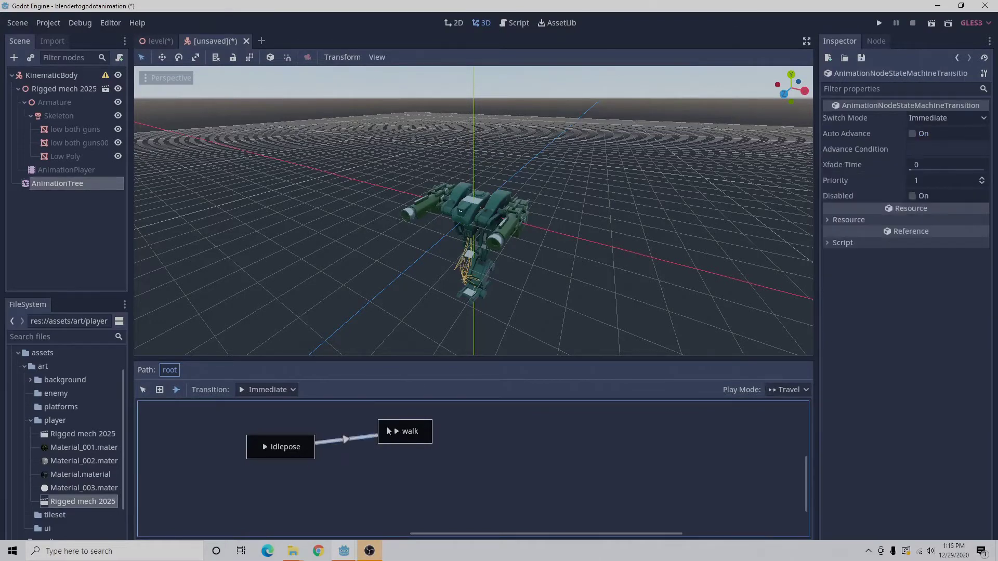
left_click_drag(387, 431, 294, 449)
left_click(143, 391)
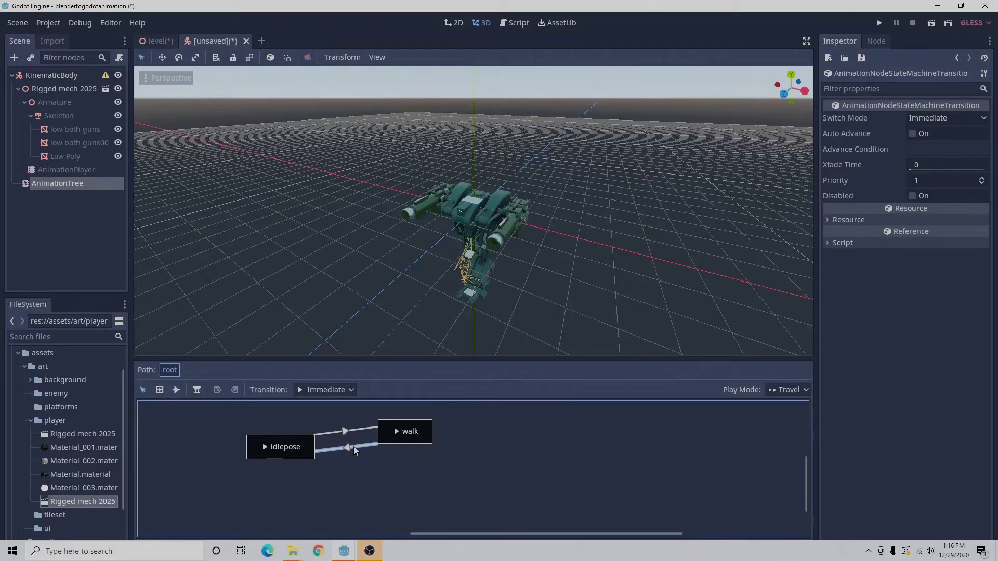
- Set the Xfade Time of the walk-to-idlepose transition to 0.4
left_click(916, 165)
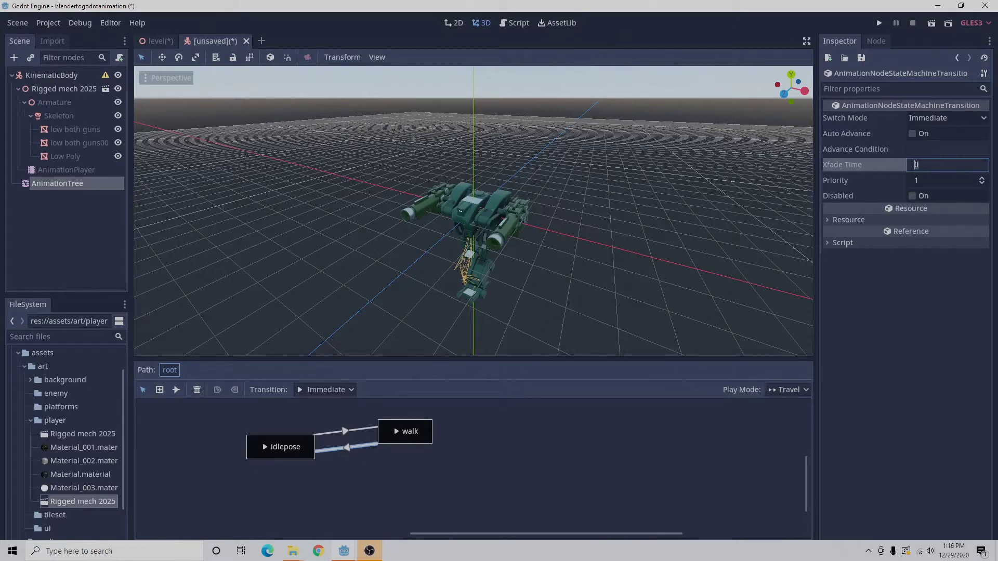
left_click(917, 165)
type(".4")
key("Return")
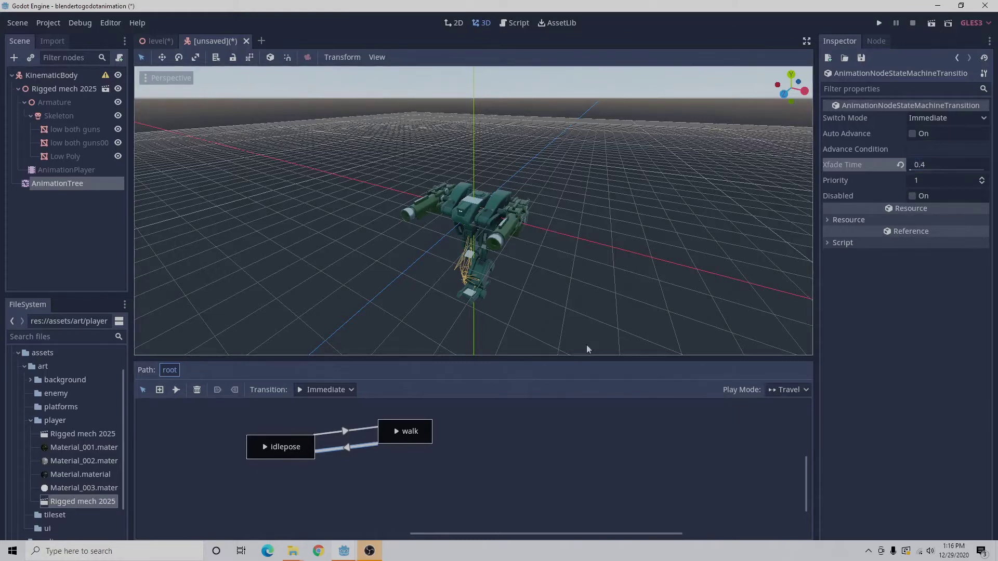
- Set the Xfade Time of the idlepose-to-walk transition to 0.4
left_click(371, 428)
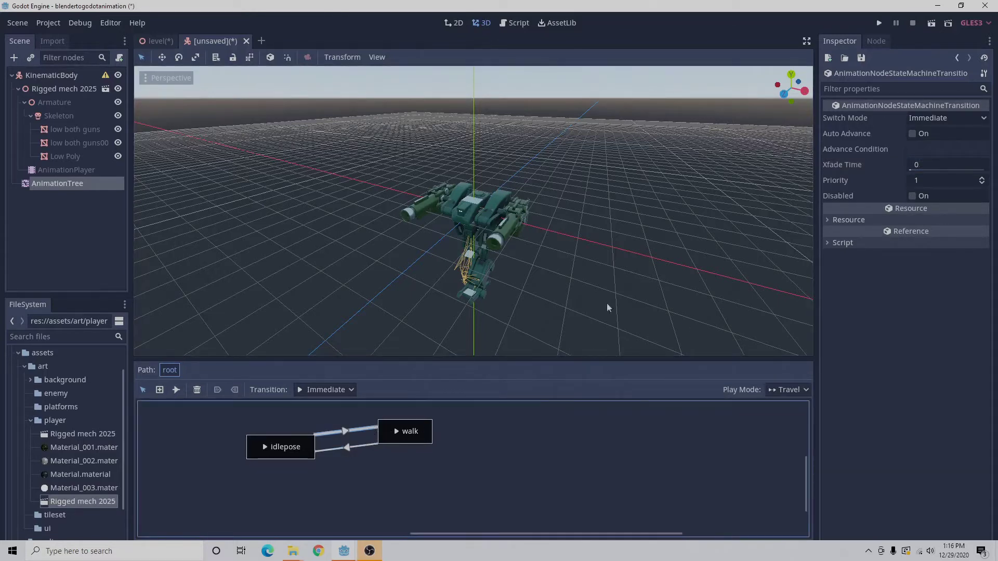
left_click(926, 166)
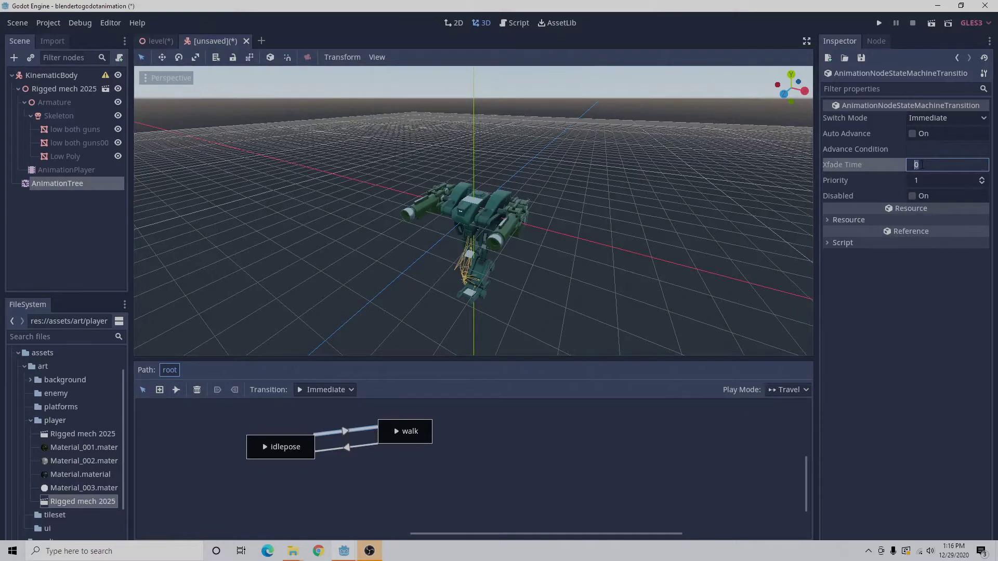
type("0.4")
key("Return")
left_click(524, 419)
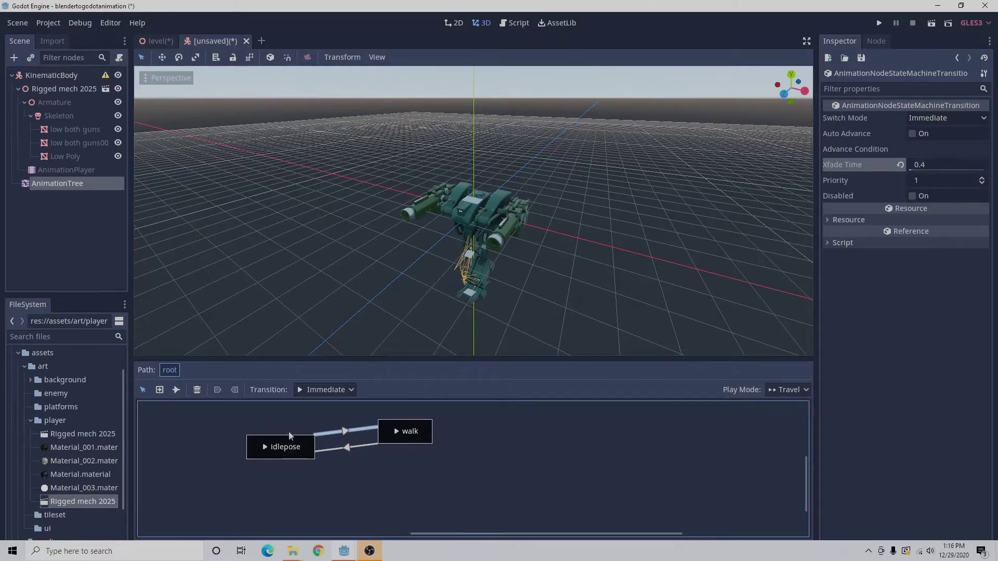
- Preview the blending by playing the idlepose state, travelling to walk and returning to idlepose
left_click(265, 449)
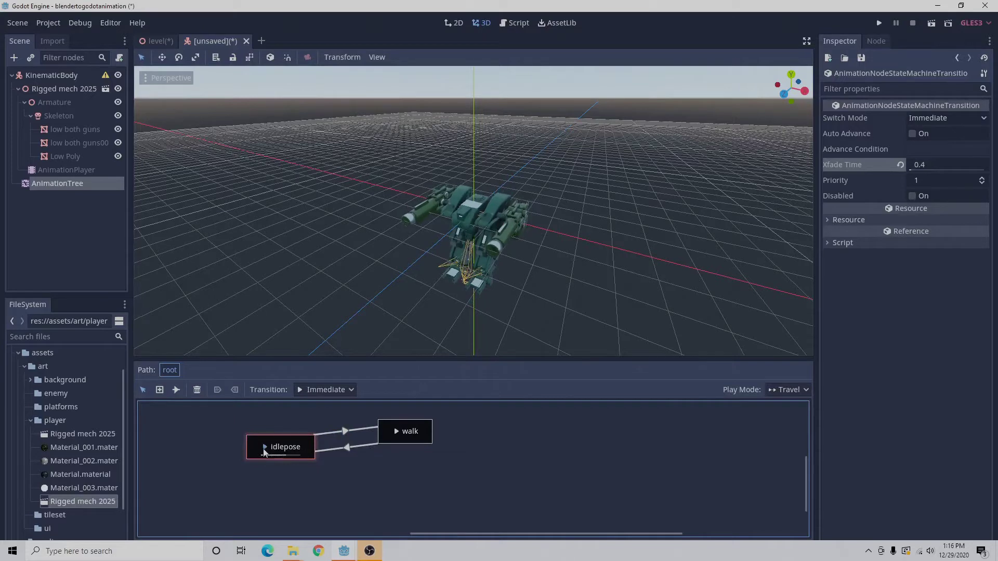
left_click(396, 432)
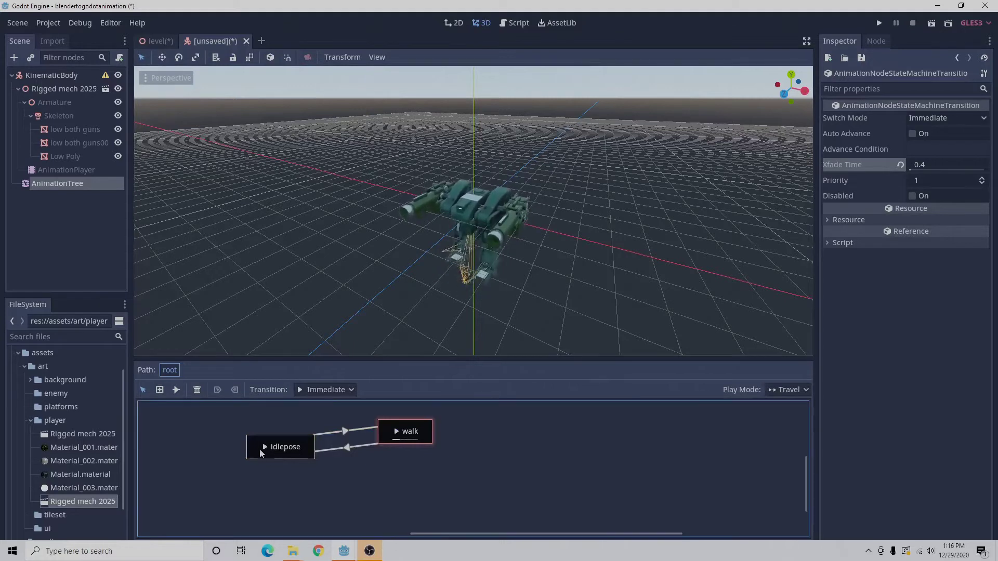
left_click(265, 448)
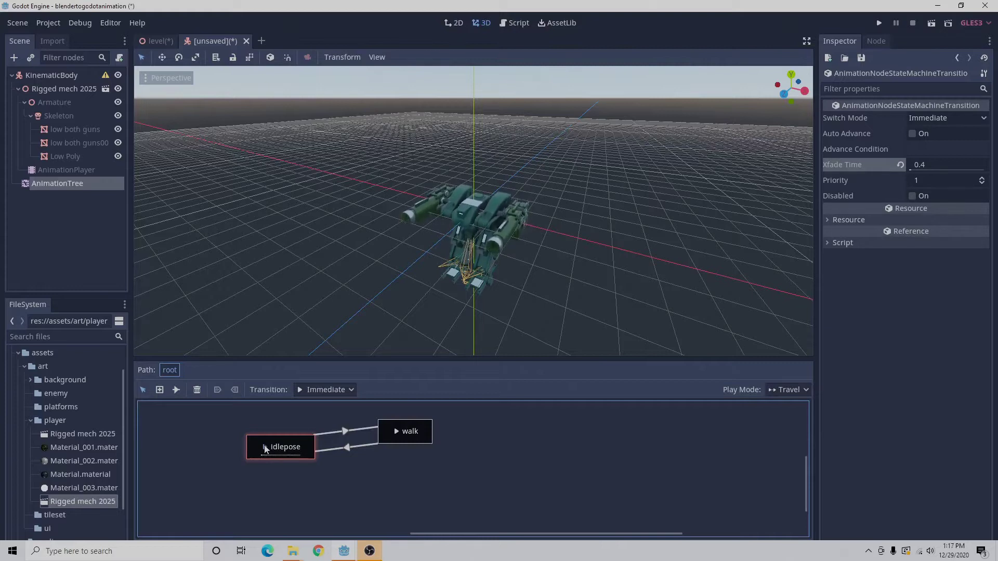
- Add a CollisionShape node as a child of the KinematicBody root
left_click(45, 76)
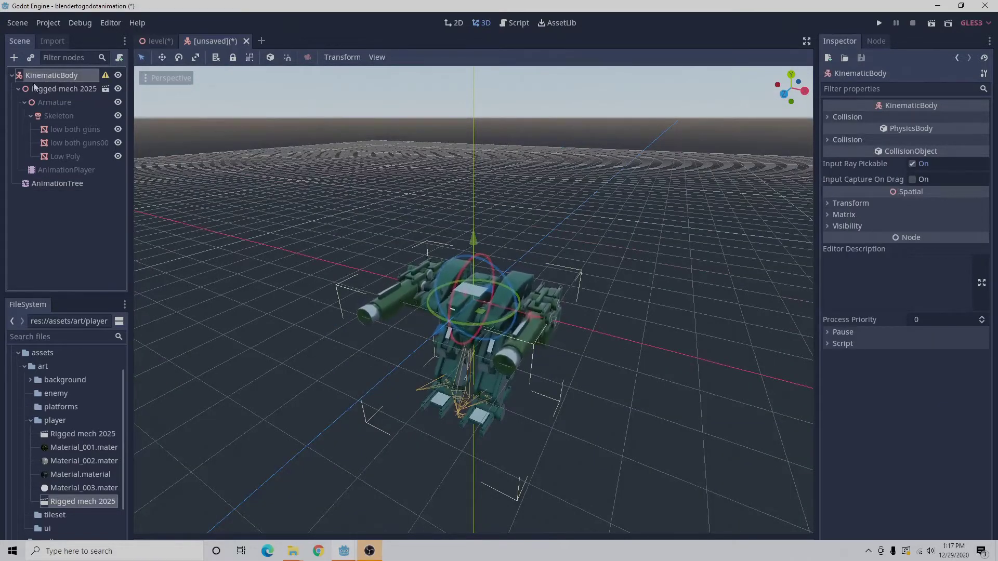
left_click(13, 58)
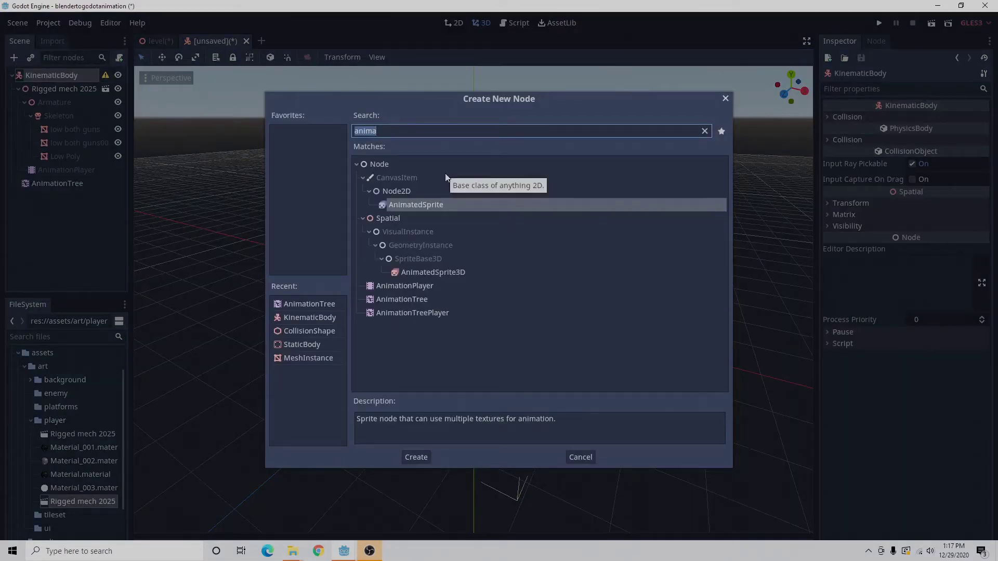
type("coll")
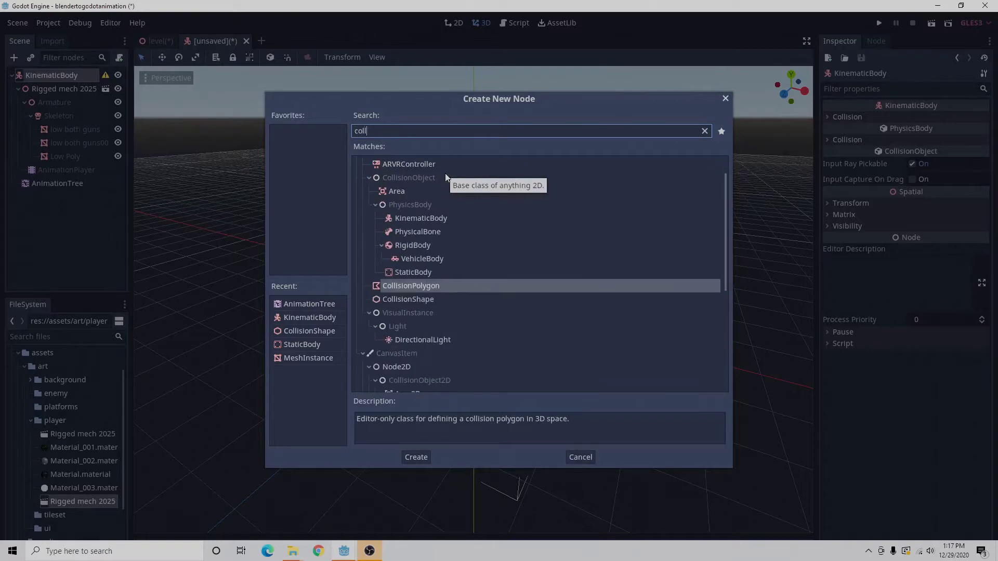
left_click(438, 299)
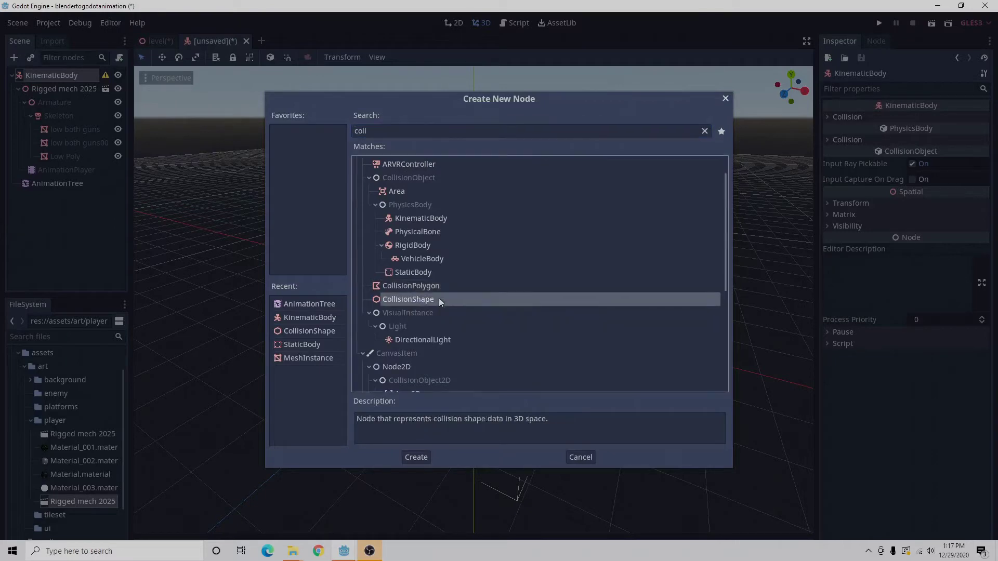
left_click(425, 457)
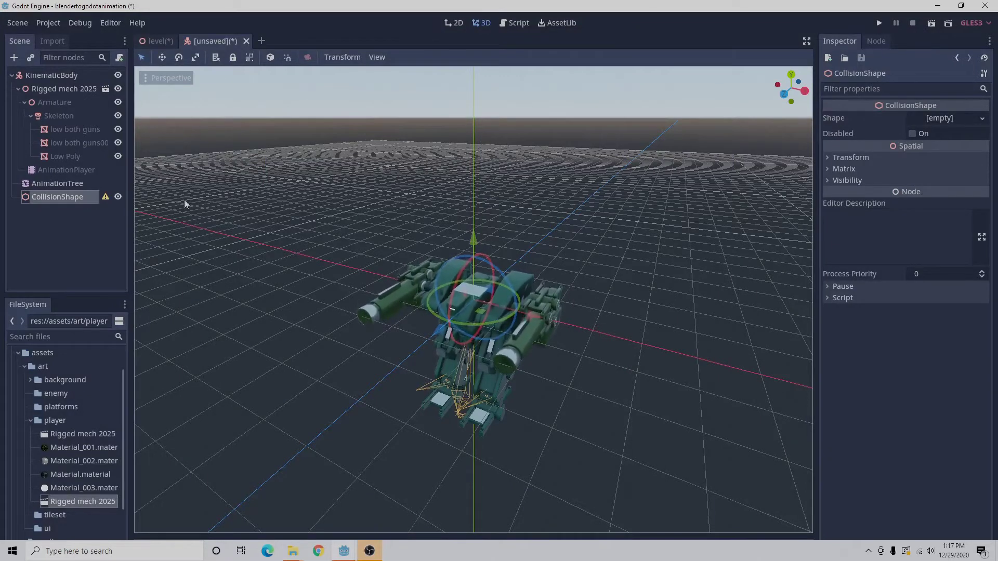
- Give the CollisionShape a new CapsuleShape and set its X rotation to 90 degrees
left_click(981, 119)
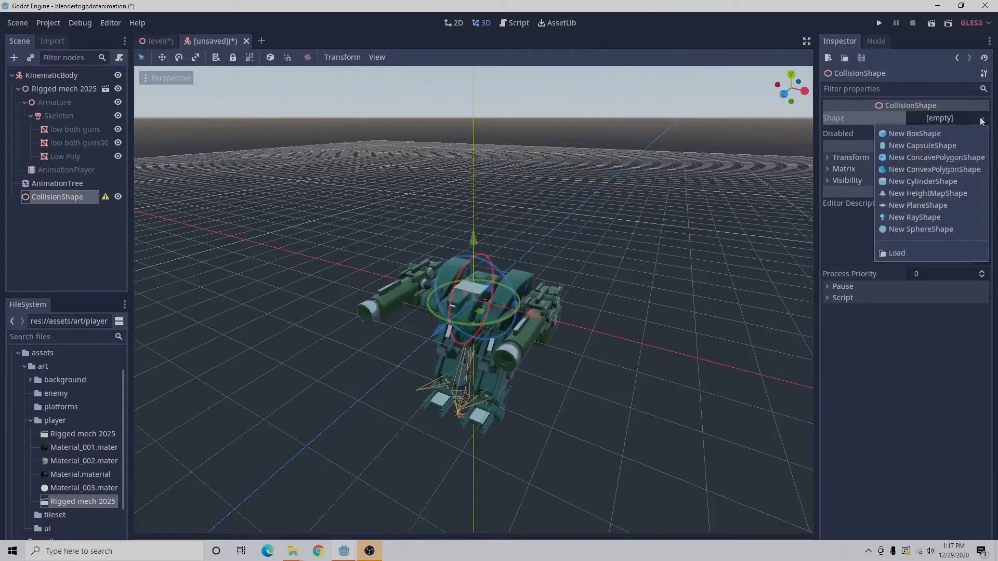
left_click(961, 144)
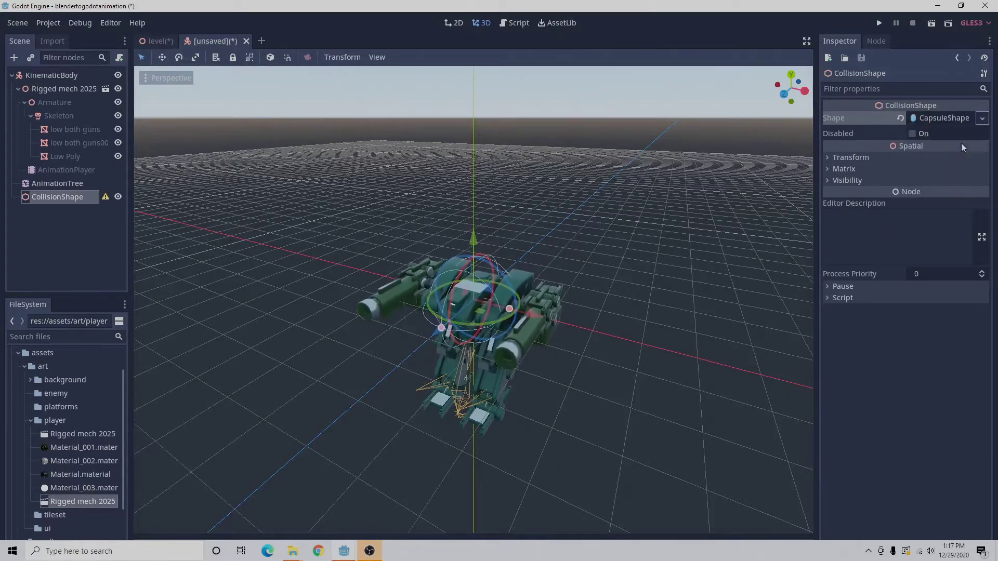
left_click(830, 158)
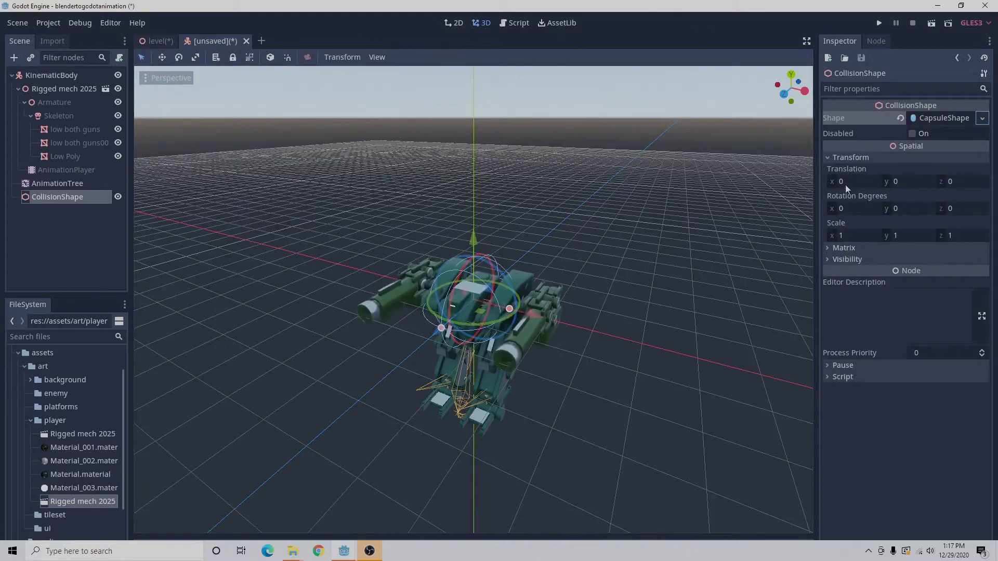
left_click(843, 210)
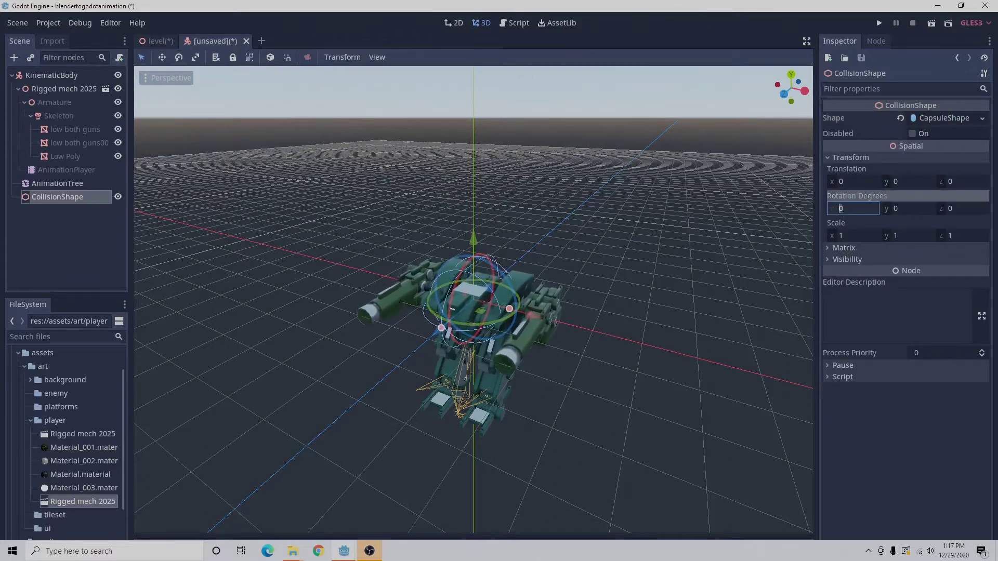
type("90")
key("Return")
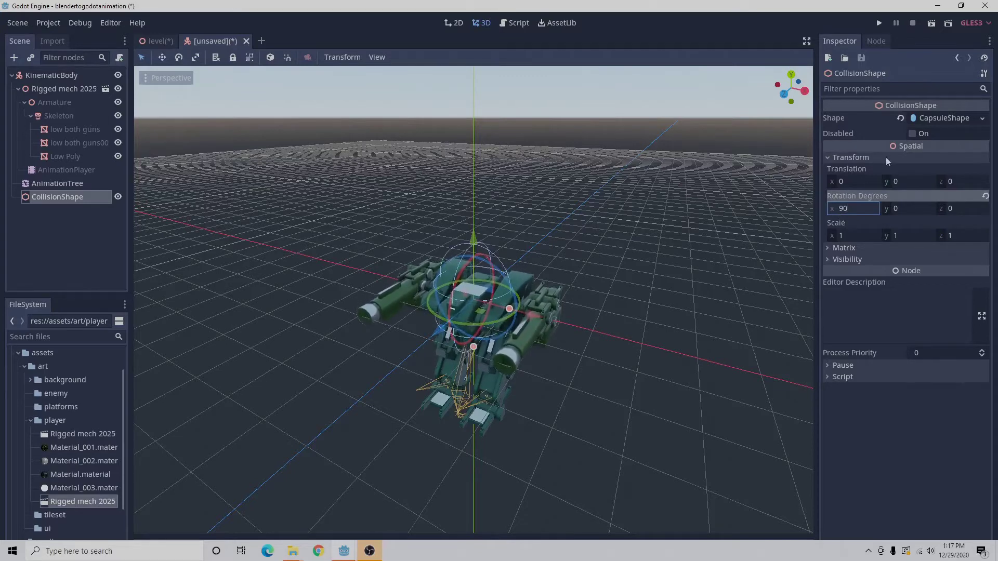
- Set the capsule collision shape's height to about 2.56 and its radius to about 1.3
left_click(950, 117)
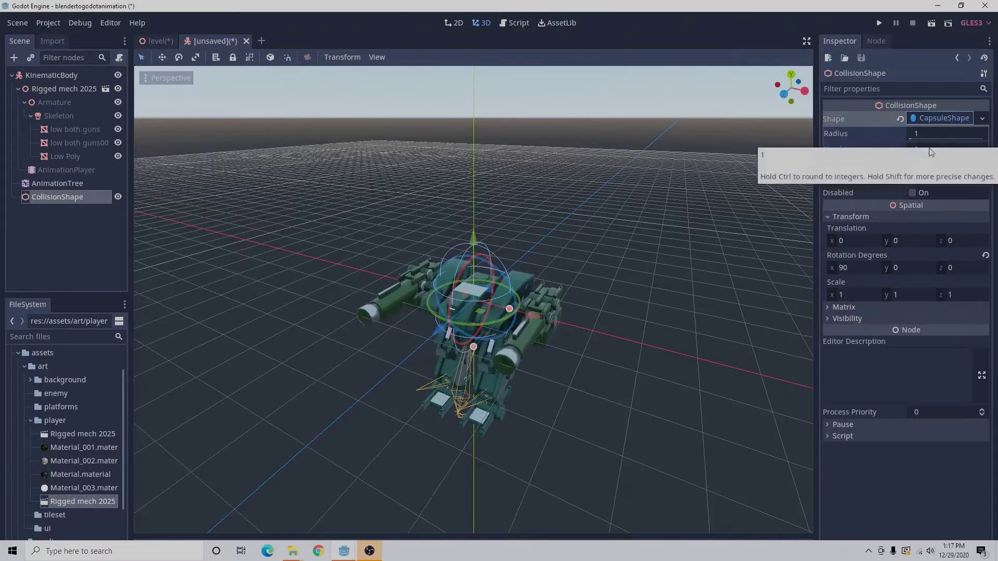
left_click_drag(930, 152, 915, 155)
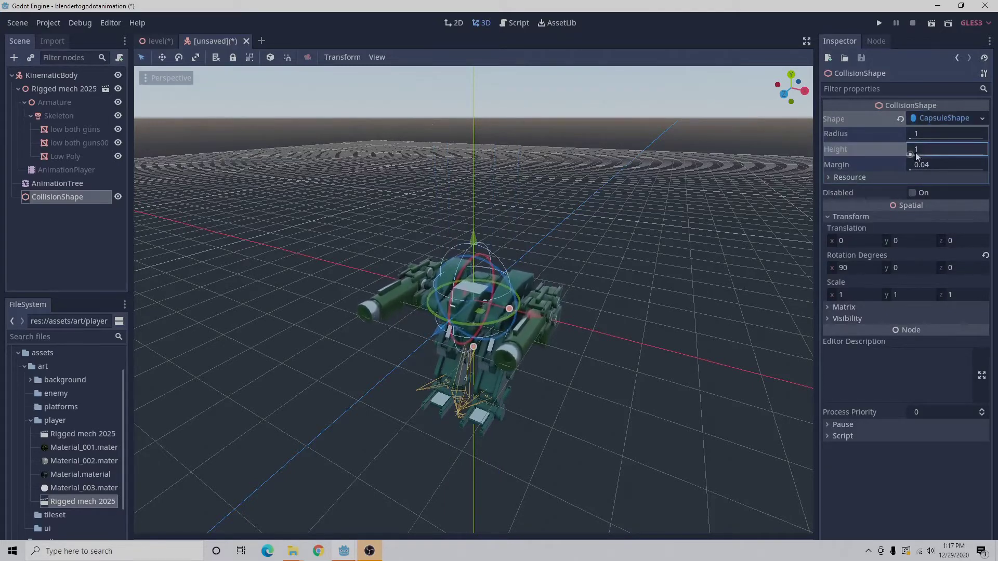
type(".05")
key("Return")
left_click_drag(935, 149, 974, 149)
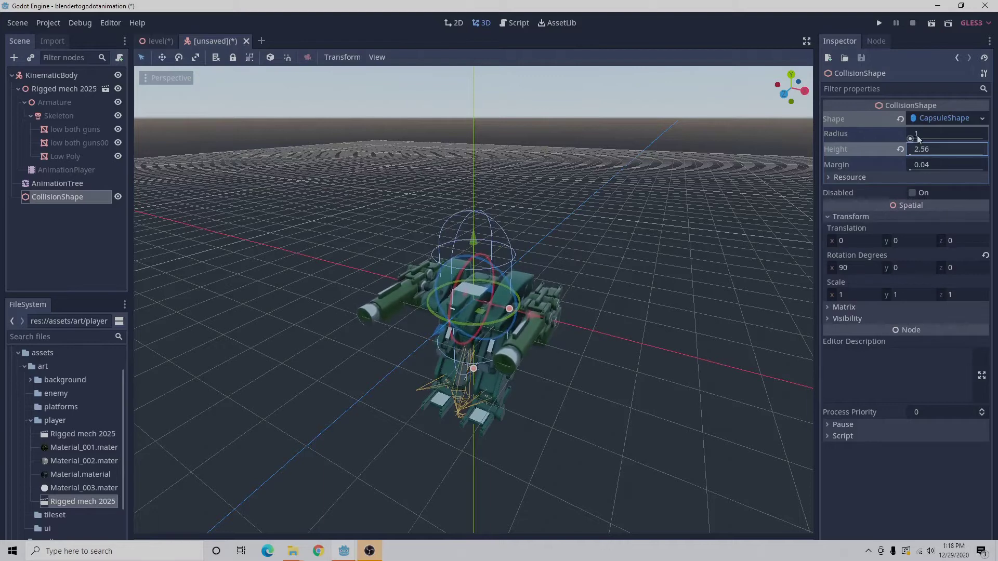
left_click(917, 139)
left_click_drag(917, 143, 931, 142)
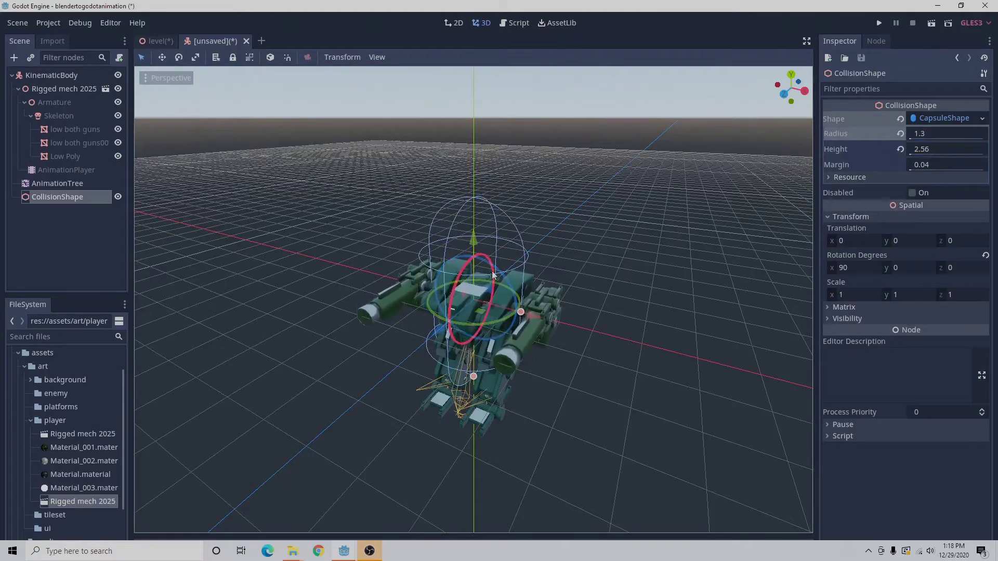
- Fit the collision capsule around the mech by lowering it to about Y -1.079 and reducing its height to about 2.04
mouse_move(497, 257)
middle_mouse_down()
mouse_move(517, 240)
mouse_move(514, 247)
middle_mouse_up()
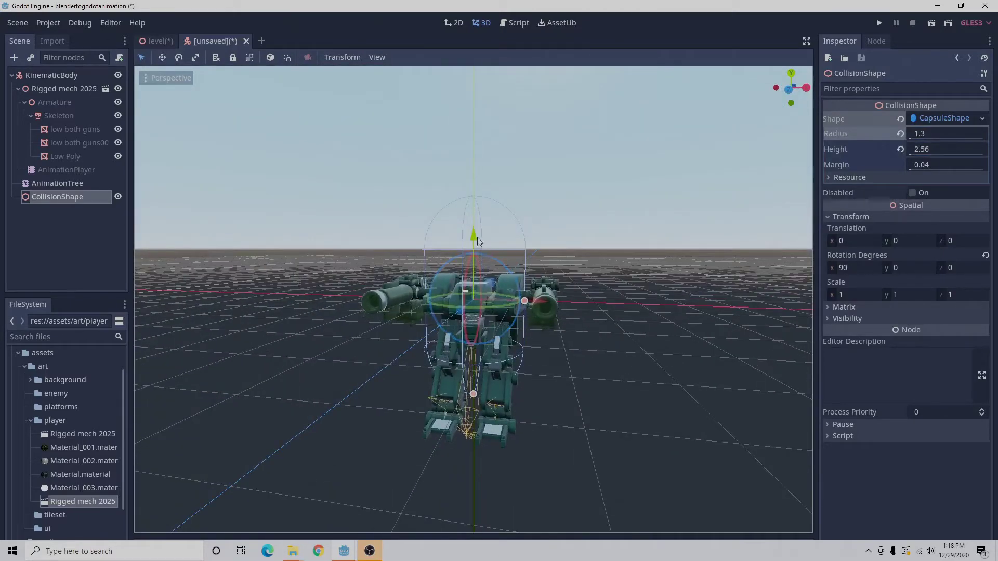
left_click_drag(484, 241, 482, 283)
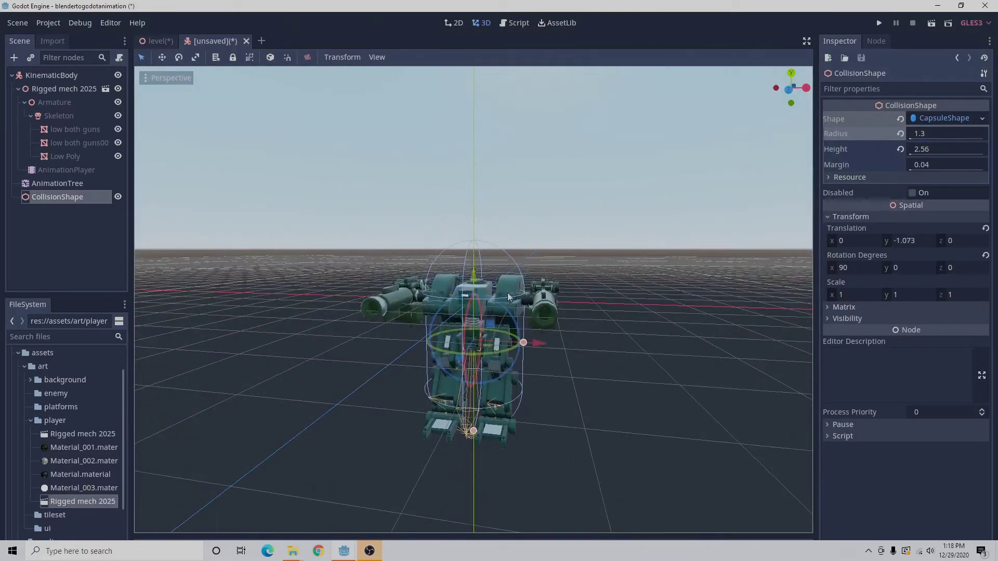
middle_click_drag(482, 282, 540, 276)
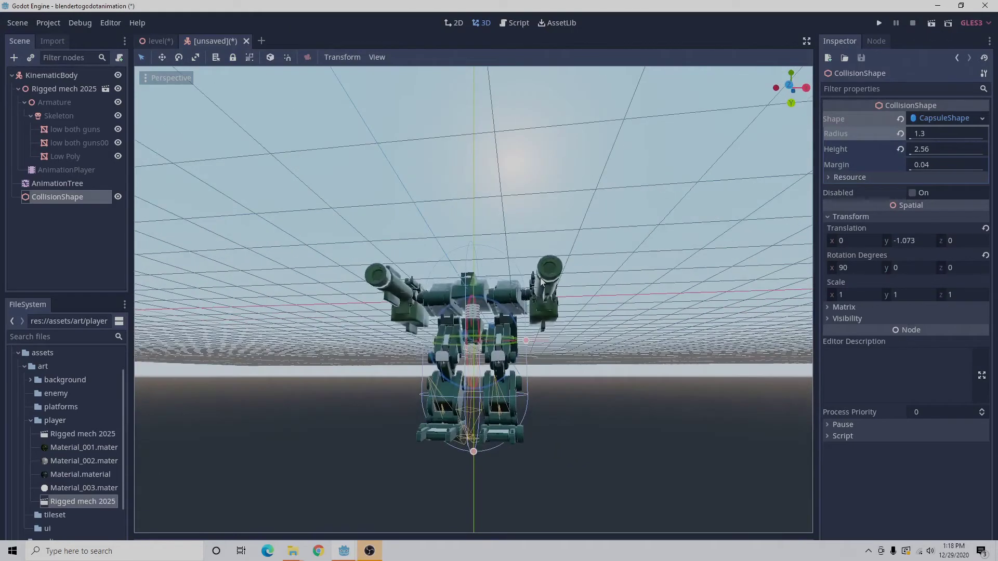
left_click_drag(473, 285, 475, 270)
mouse_move(503, 268)
middle_mouse_down()
mouse_move(525, 268)
mouse_move(522, 276)
middle_mouse_up()
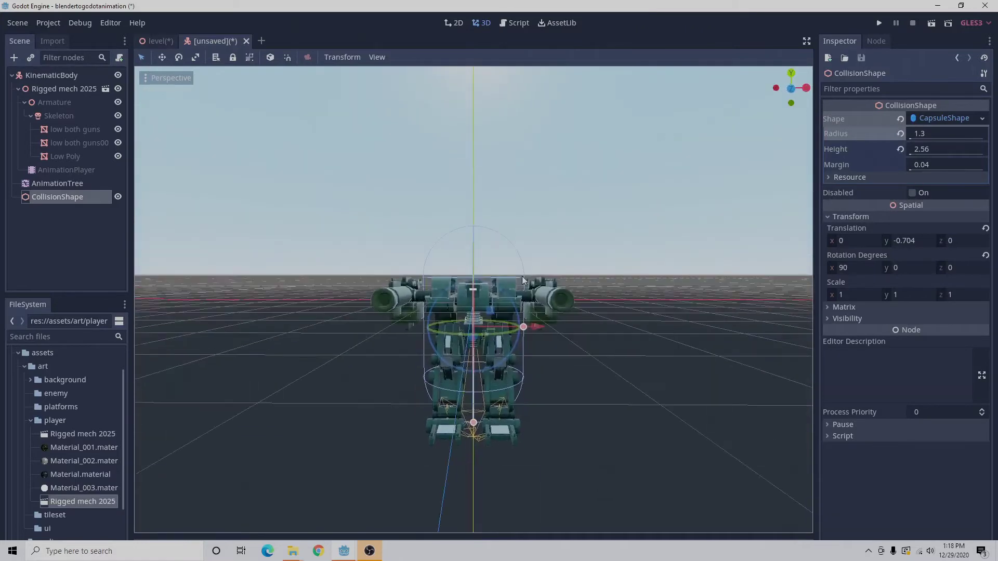
left_click(919, 150)
left_click_drag(922, 155, 886, 155)
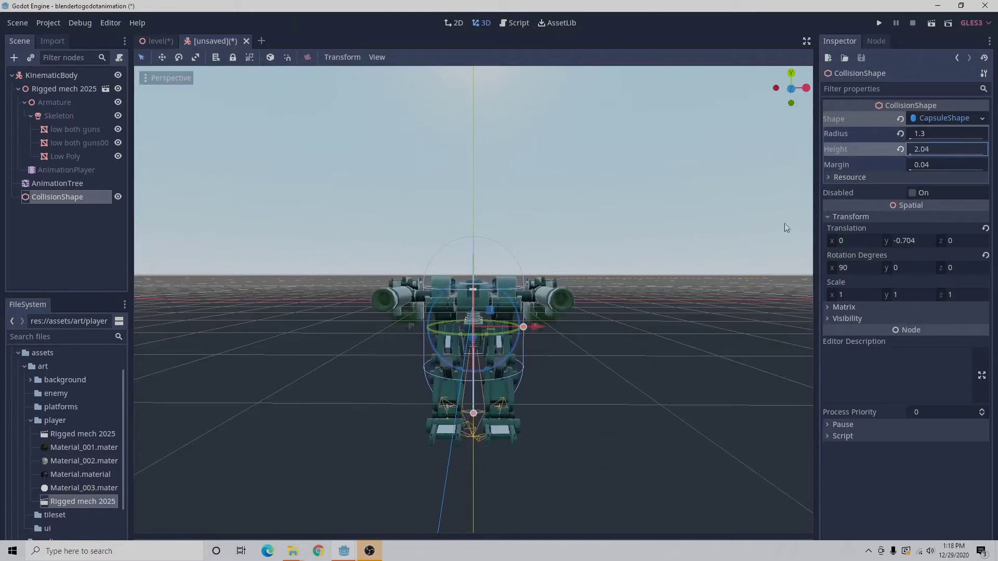
middle_click_drag(544, 292, 479, 274)
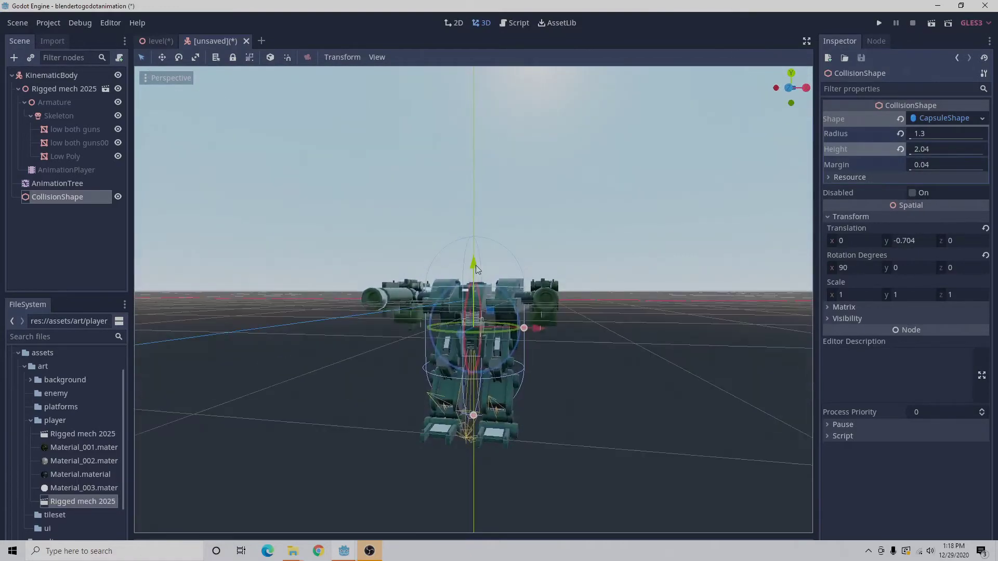
left_click_drag(475, 265, 495, 279)
middle_click_drag(494, 279, 604, 394)
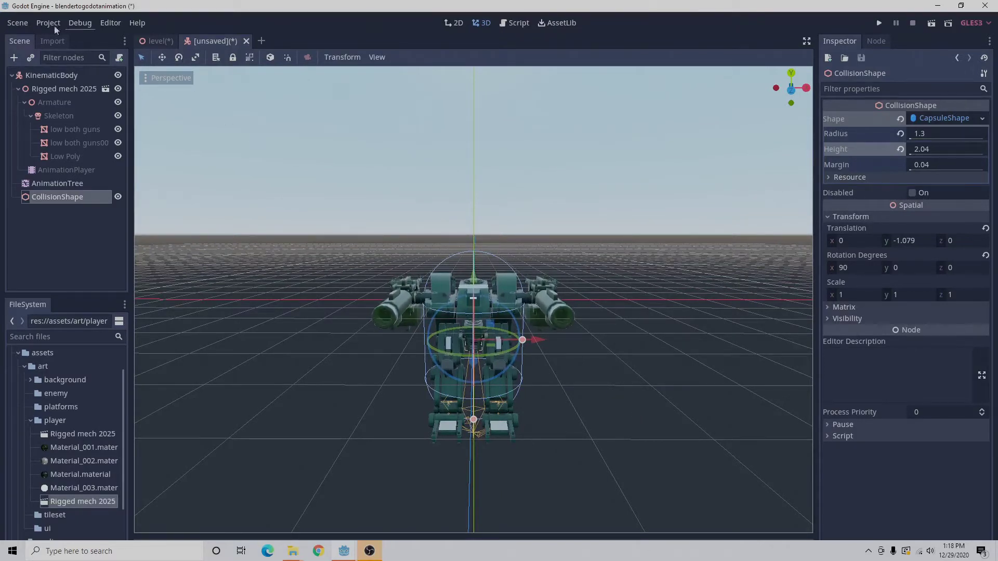
- Rename the KinematicBody root node to player
left_click(17, 23)
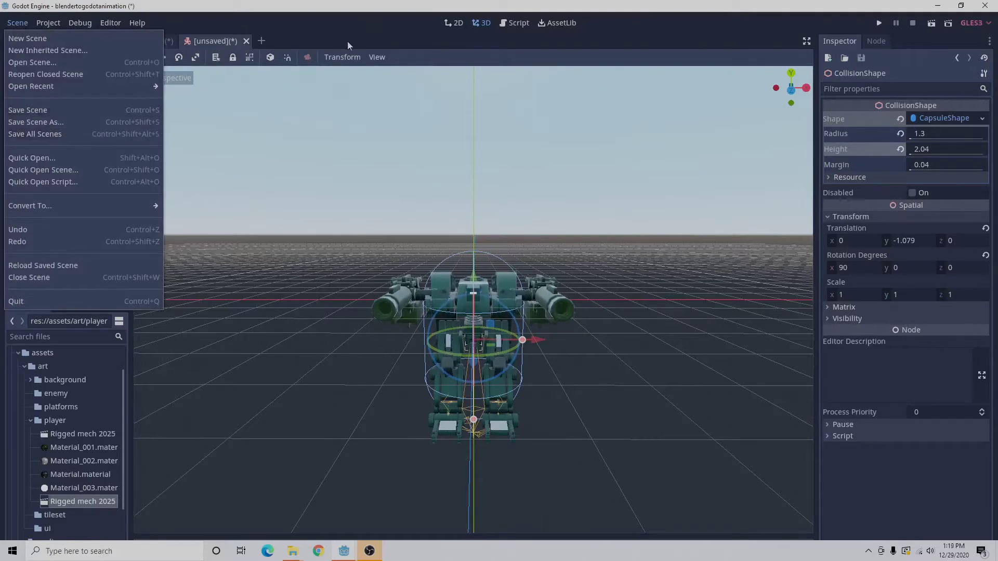
left_click(320, 37)
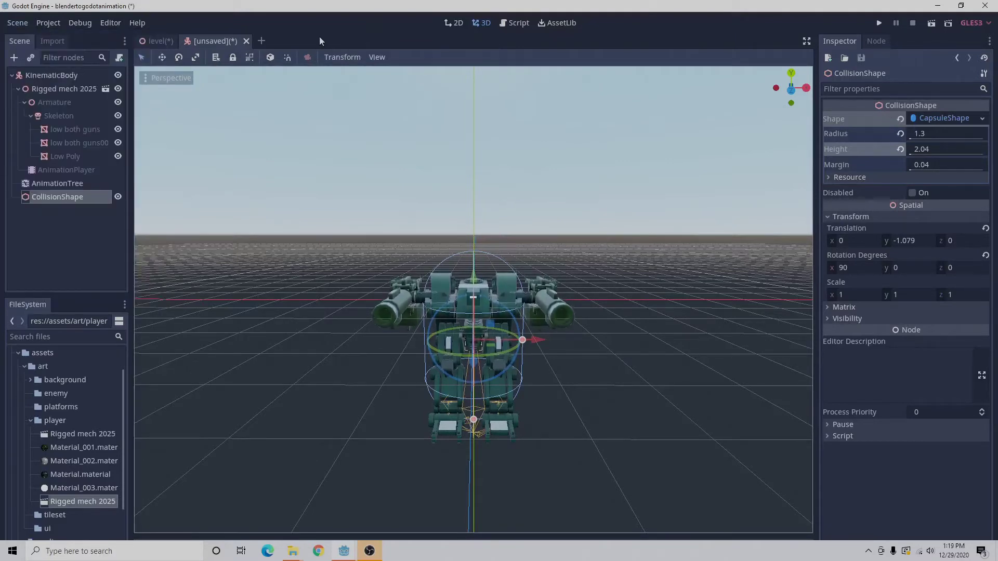
double_click(52, 74)
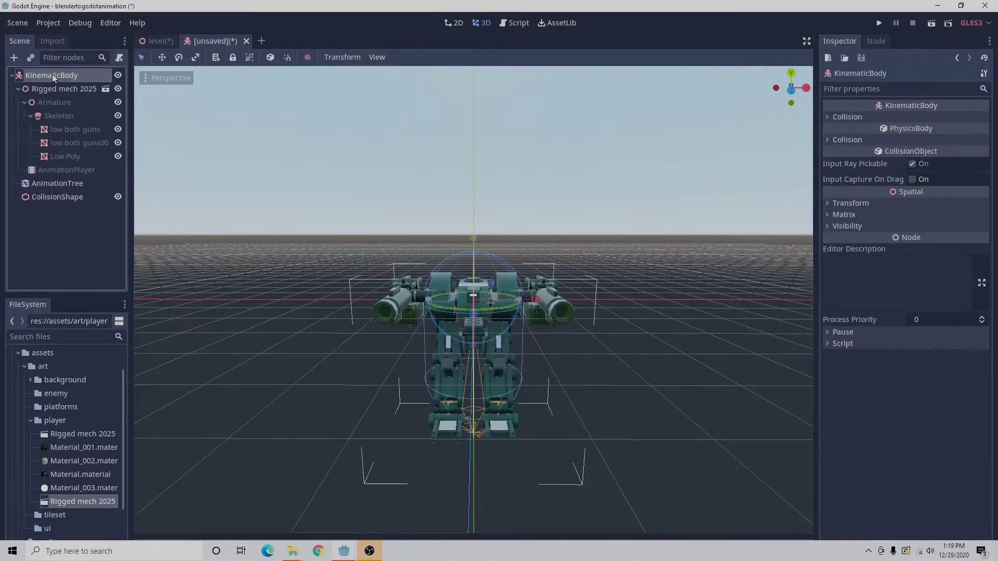
type("player")
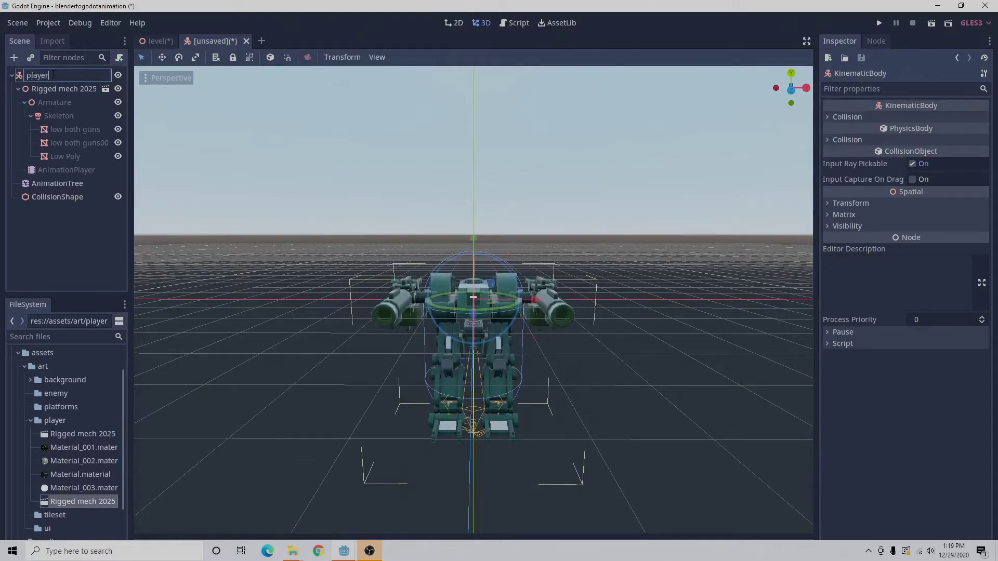
key("Return")
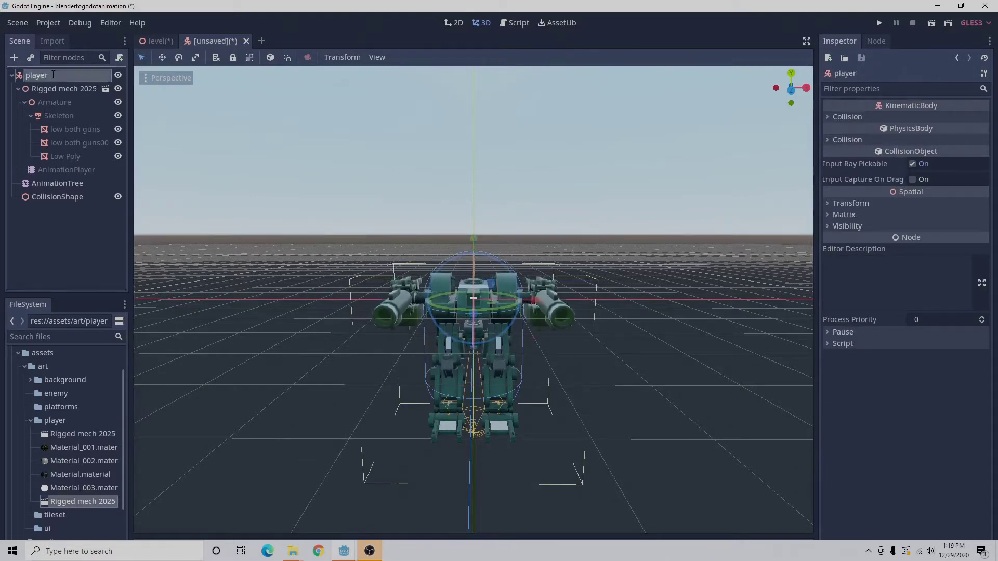
- Save the mech scene as player.tscn in res://assets/art/player
left_click(17, 23)
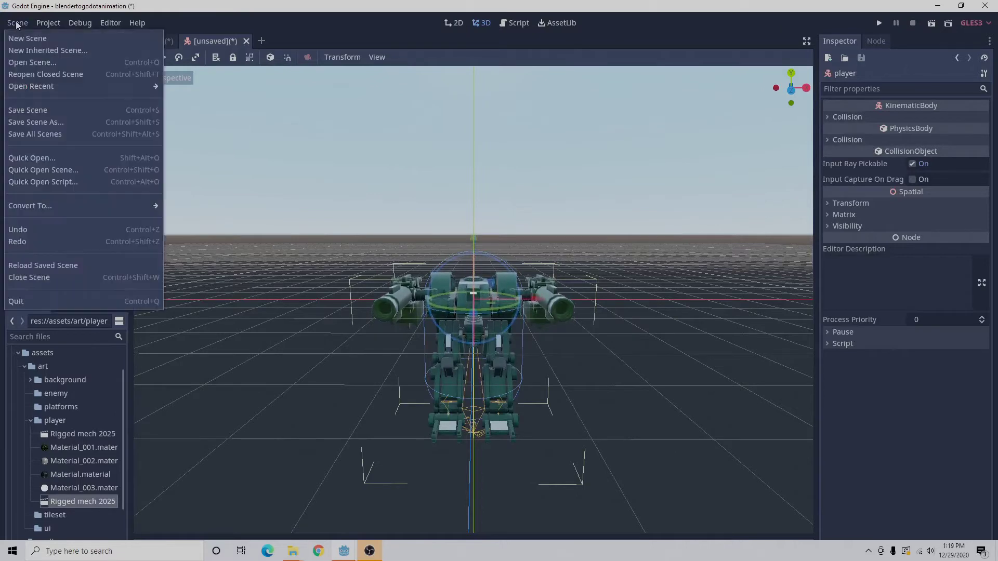
left_click(64, 121)
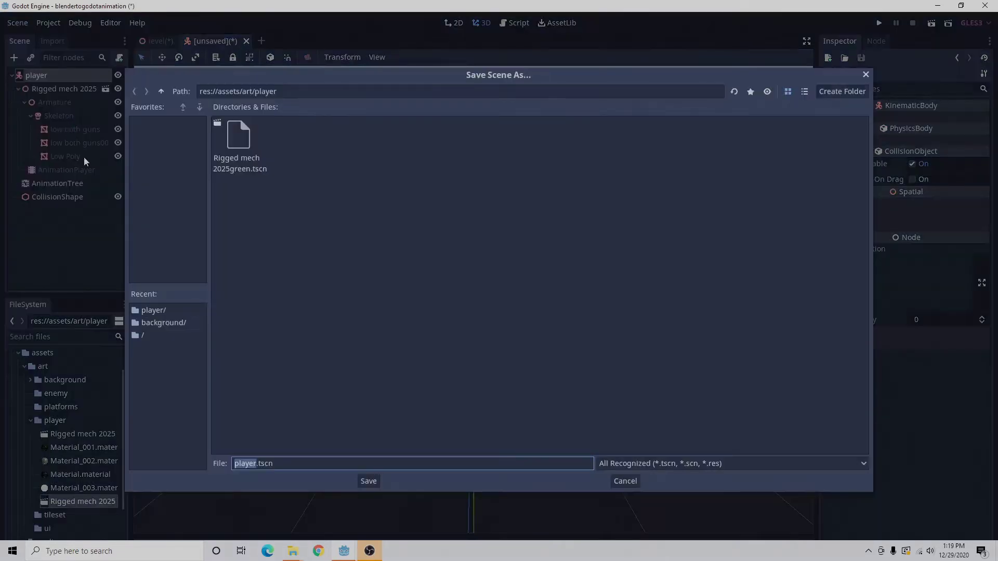
left_click(369, 481)
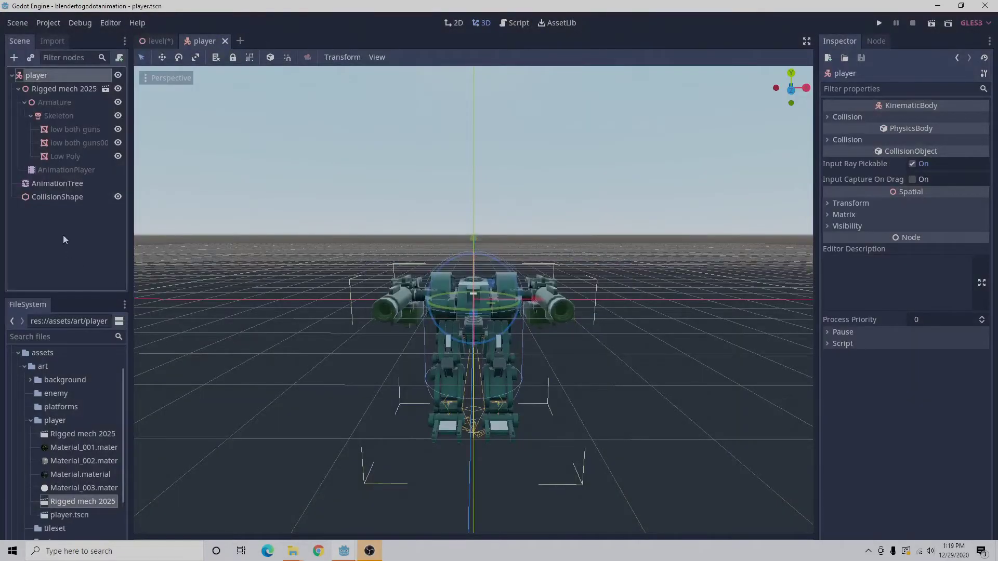
- Save the level scene as level.tscn in res://assets/art/player
left_click(164, 41)
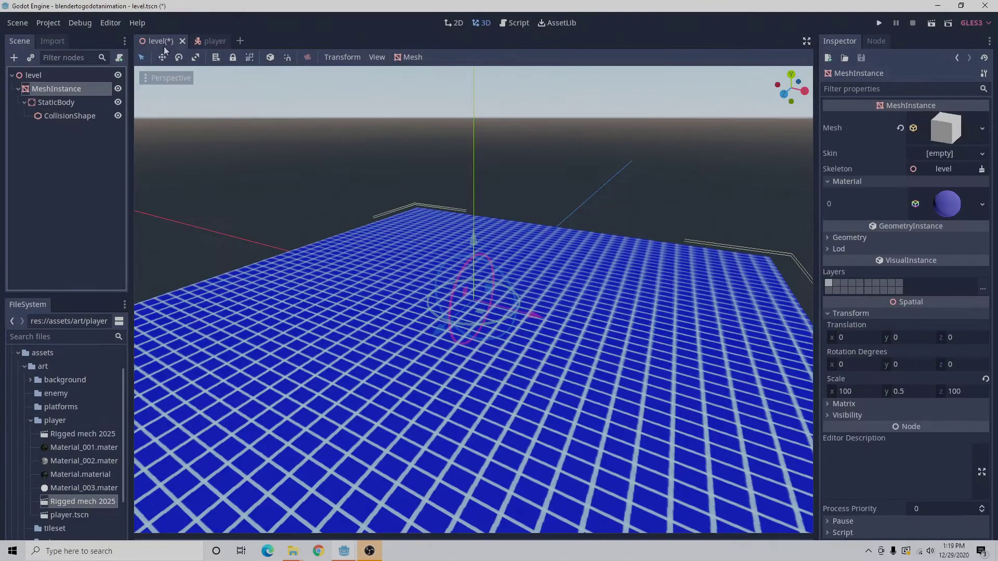
left_click(17, 23)
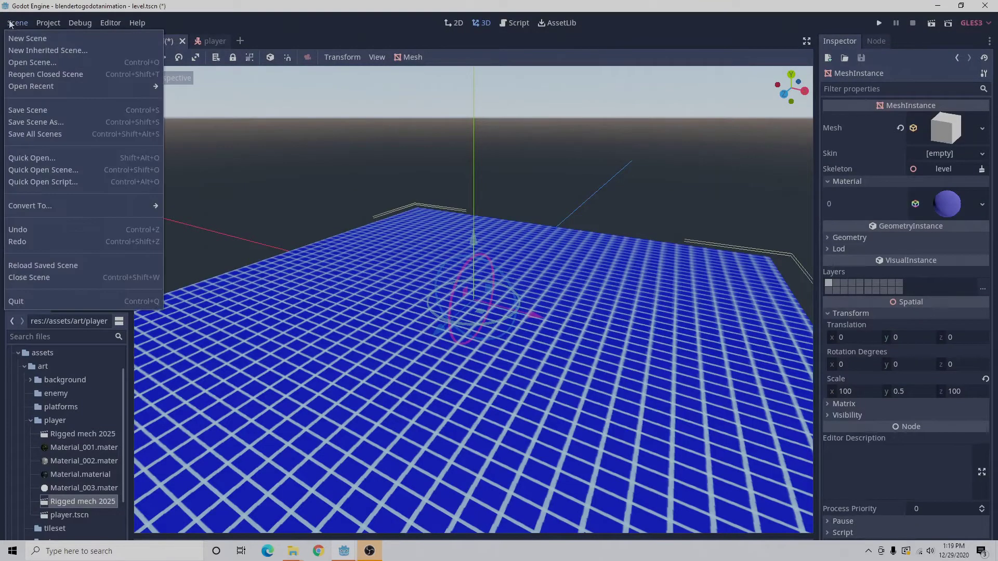
left_click(65, 121)
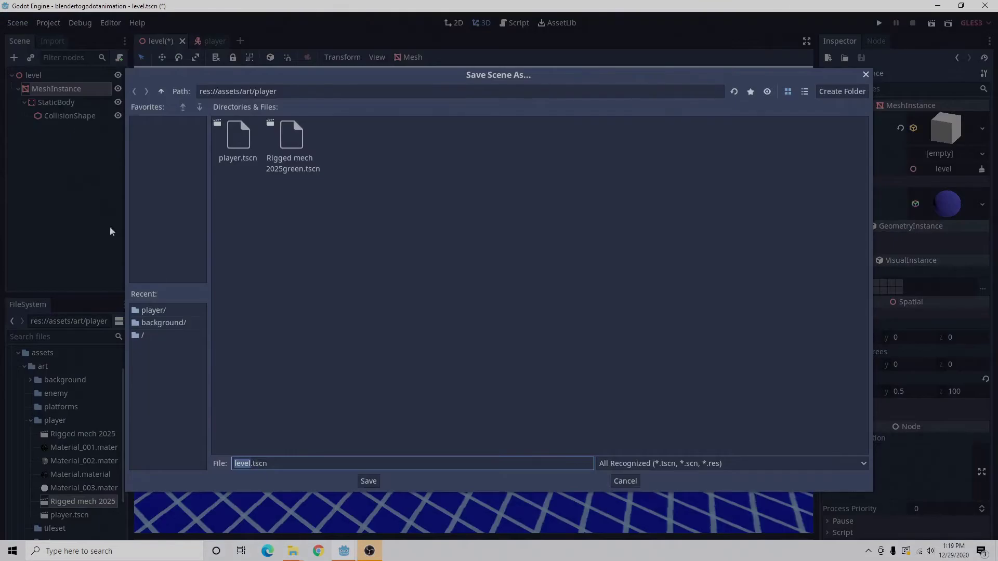
left_click(365, 481)
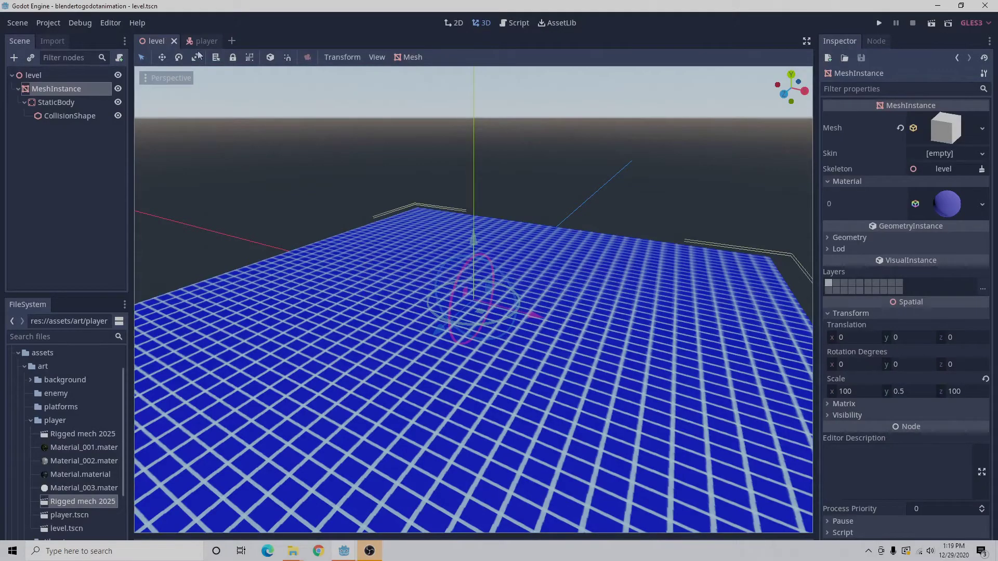
- Attach a new GDScript named player.gd, using the default template, to the player scene's root node
left_click(203, 41)
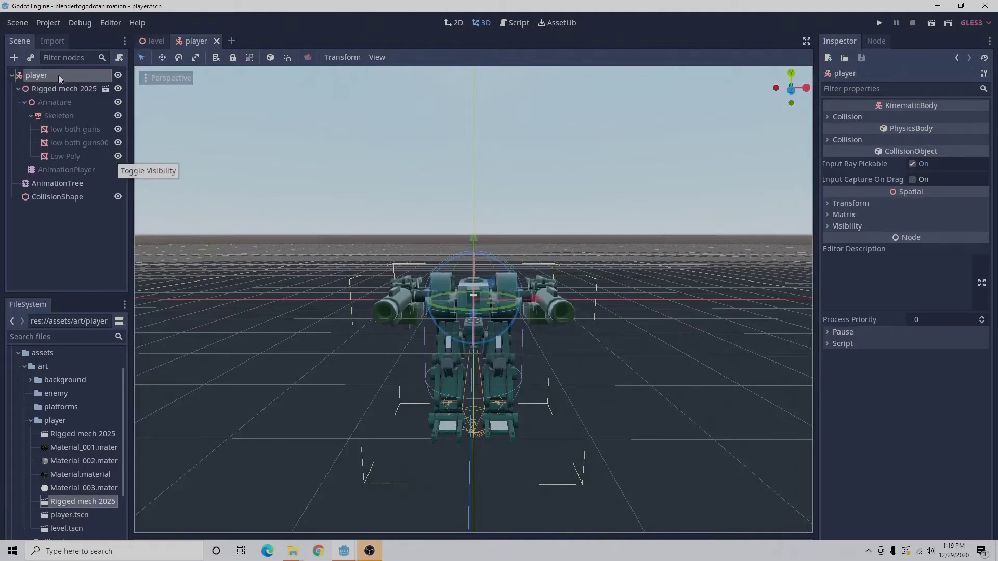
left_click(119, 57)
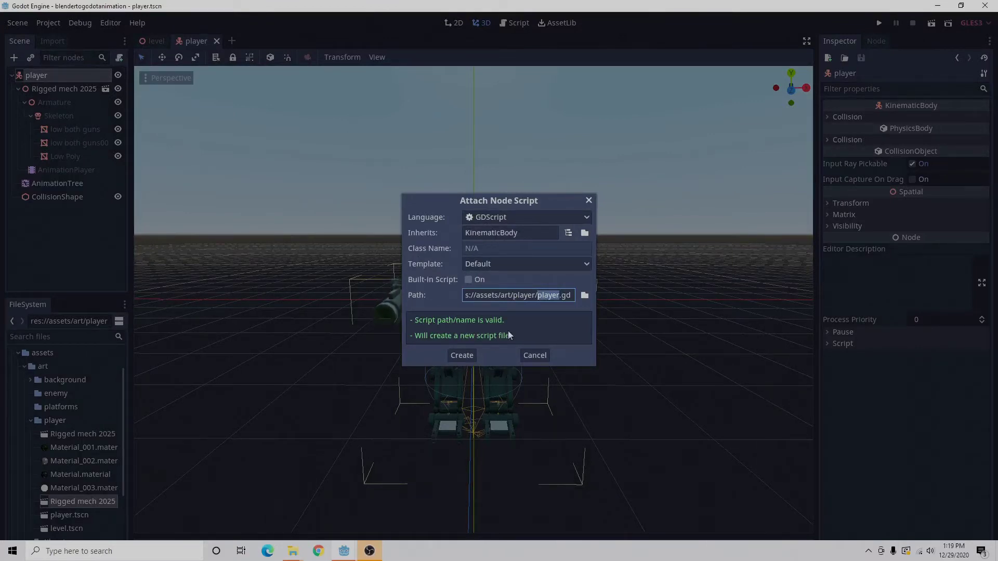
left_click(462, 355)
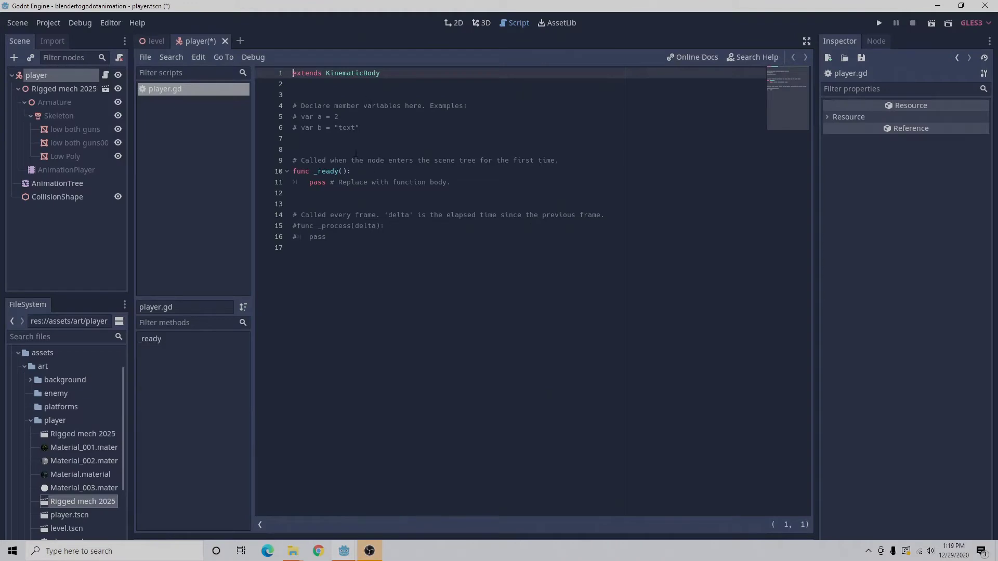
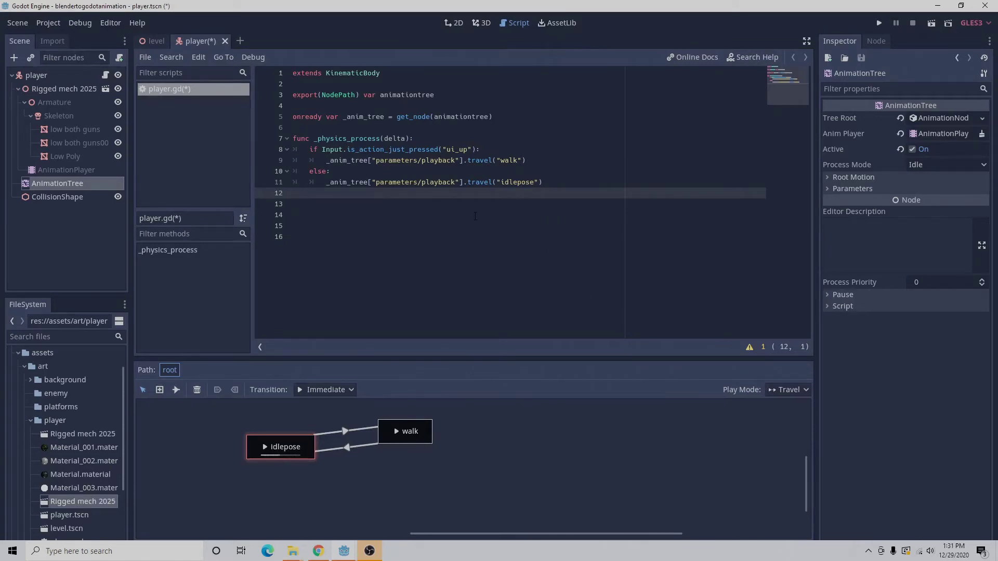
- Make idlepose the autoplay start state of the AnimationTree state machine and save the player scene
left_click(483, 22)
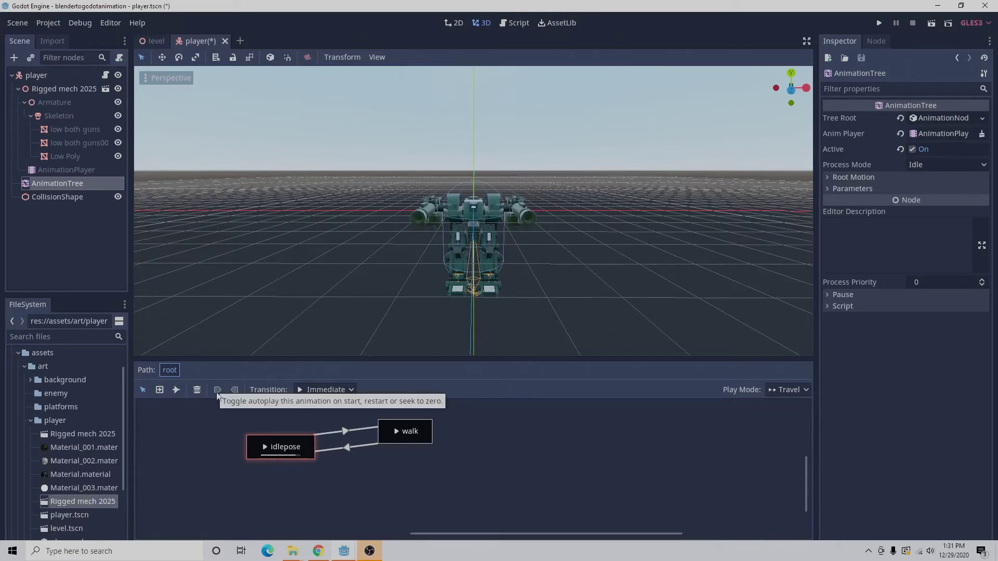
left_click(224, 416)
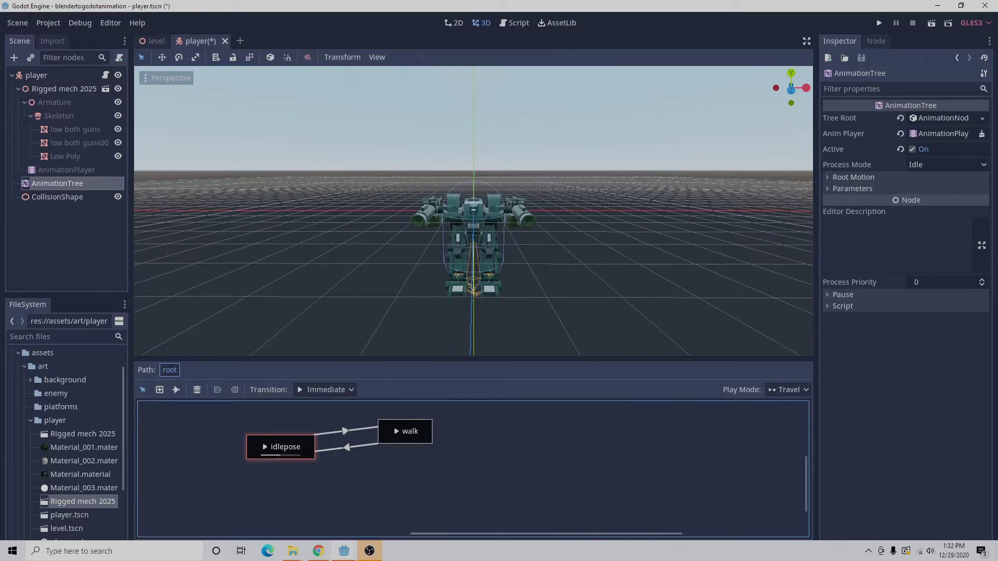
left_click(308, 453)
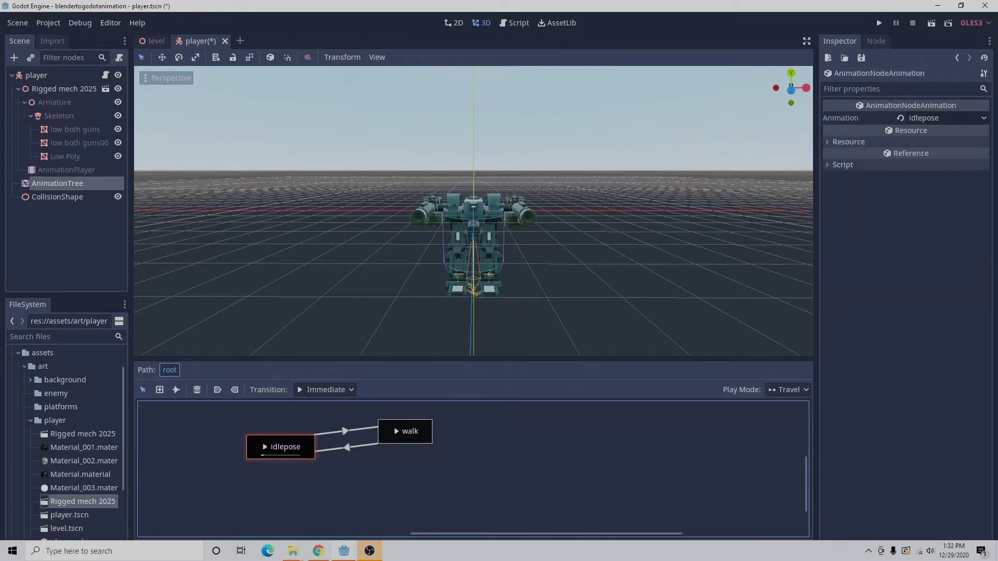
left_click(218, 390)
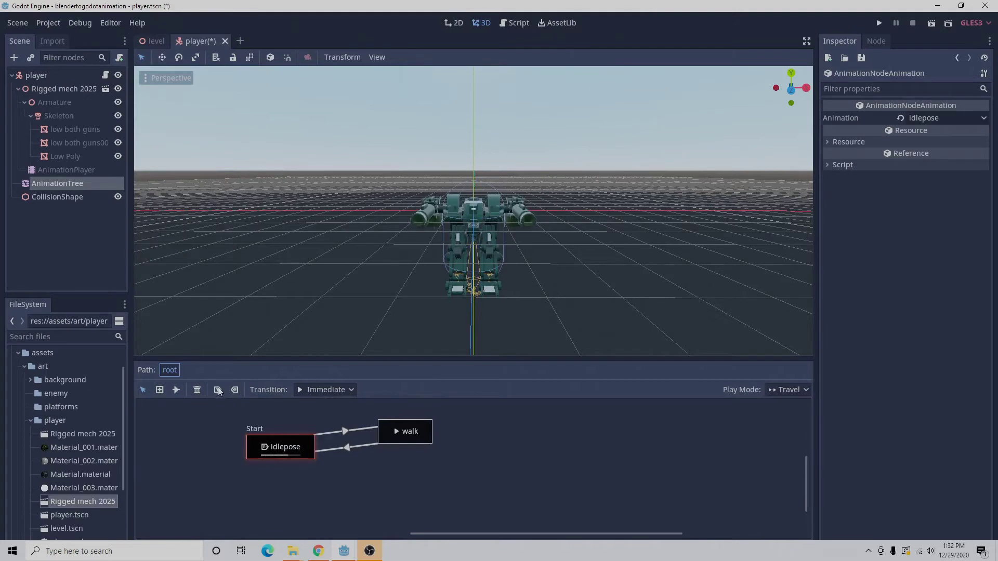
left_click(288, 444)
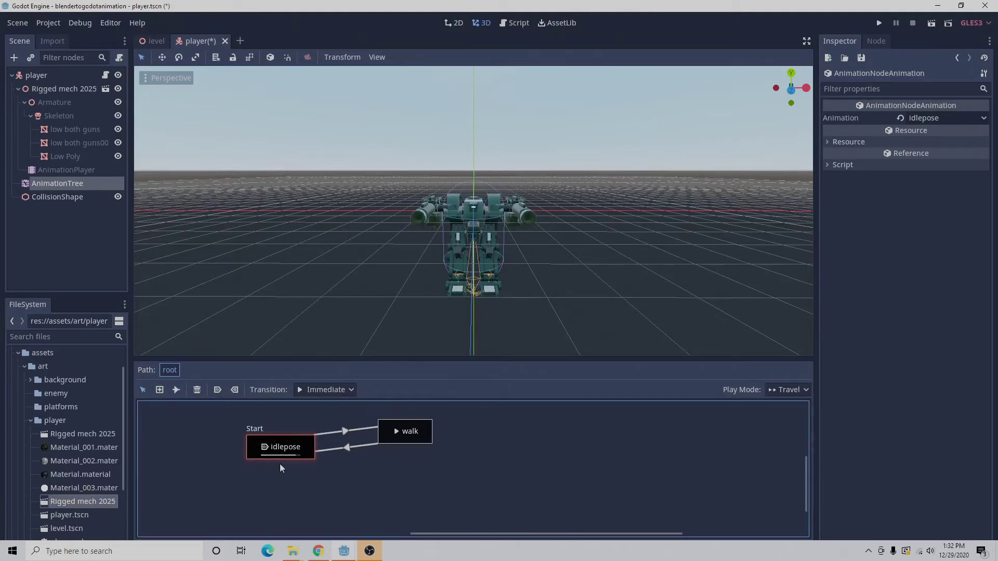
key("ctrl+s")
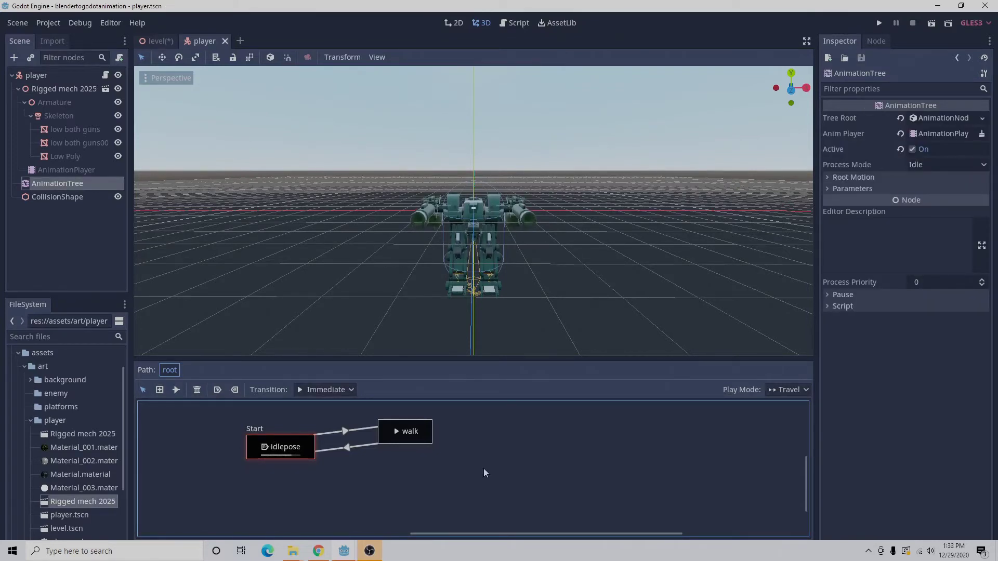
- Instance assets/art/player/player.tscn as a child of the level scene's root node
left_click(163, 44)
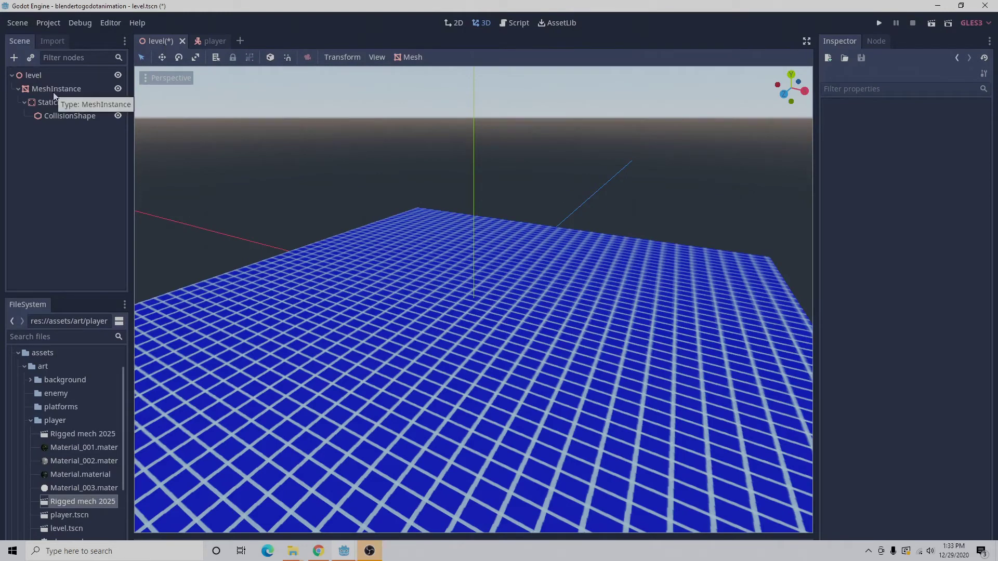
left_click(37, 77)
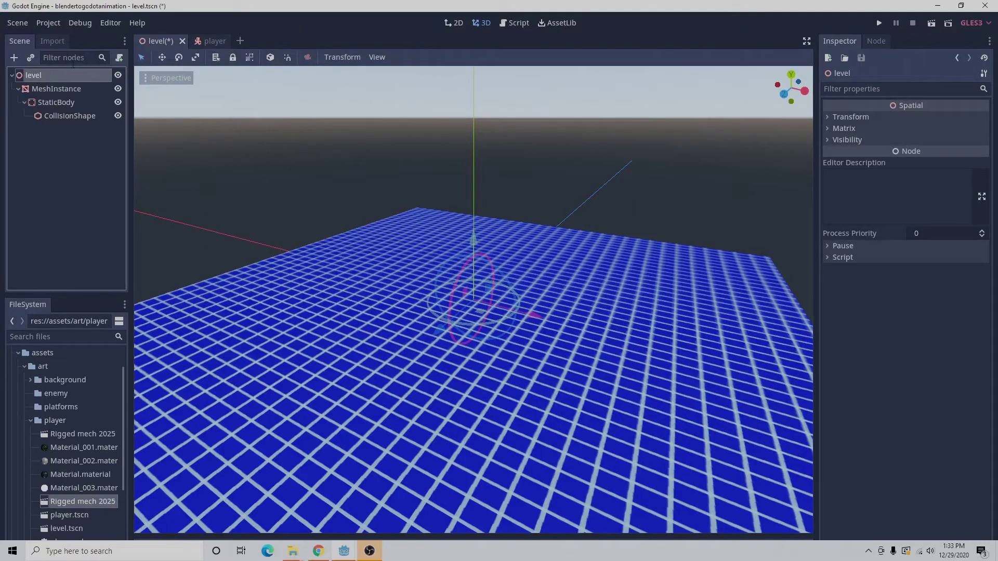
left_click(32, 58)
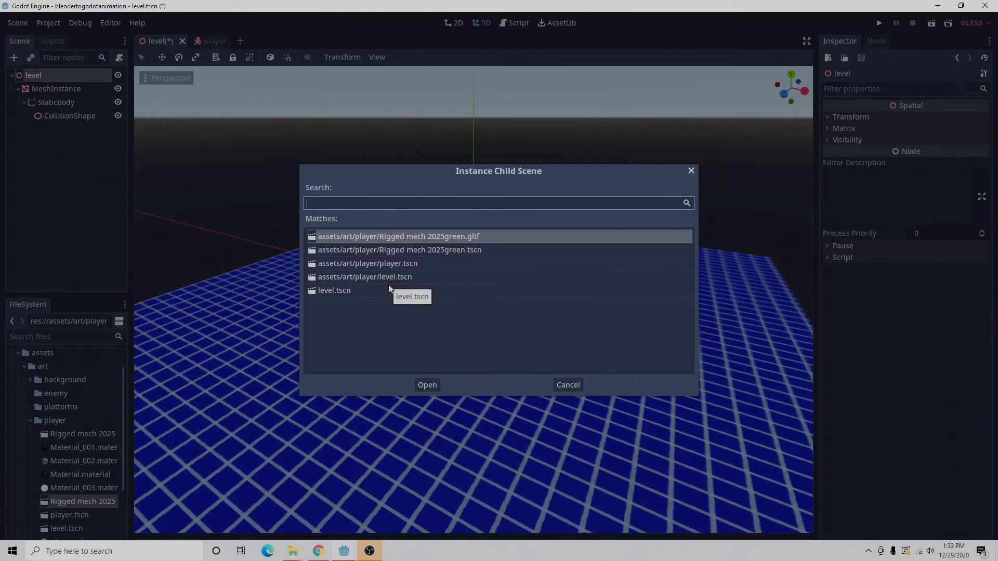
left_click(386, 267)
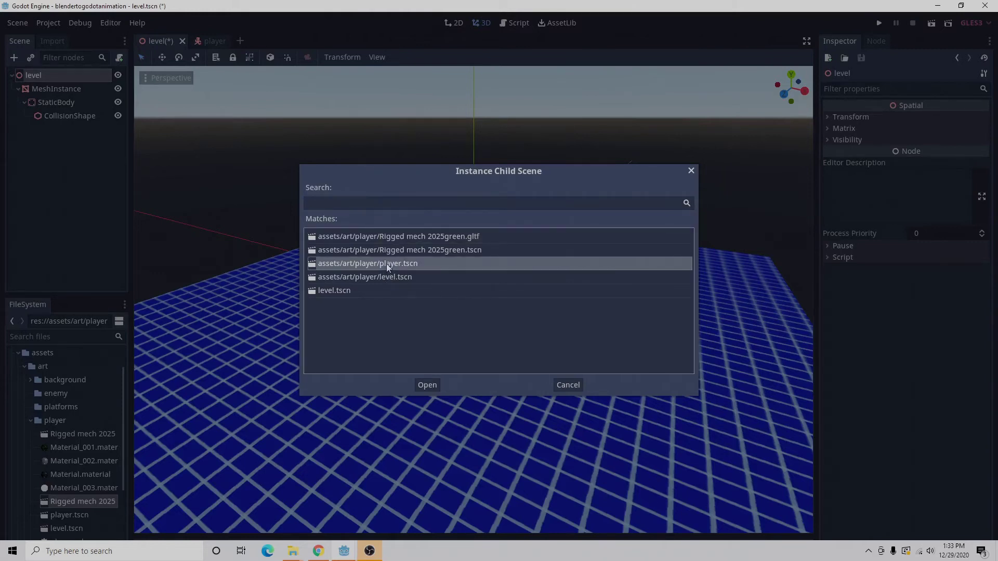
left_click(434, 389)
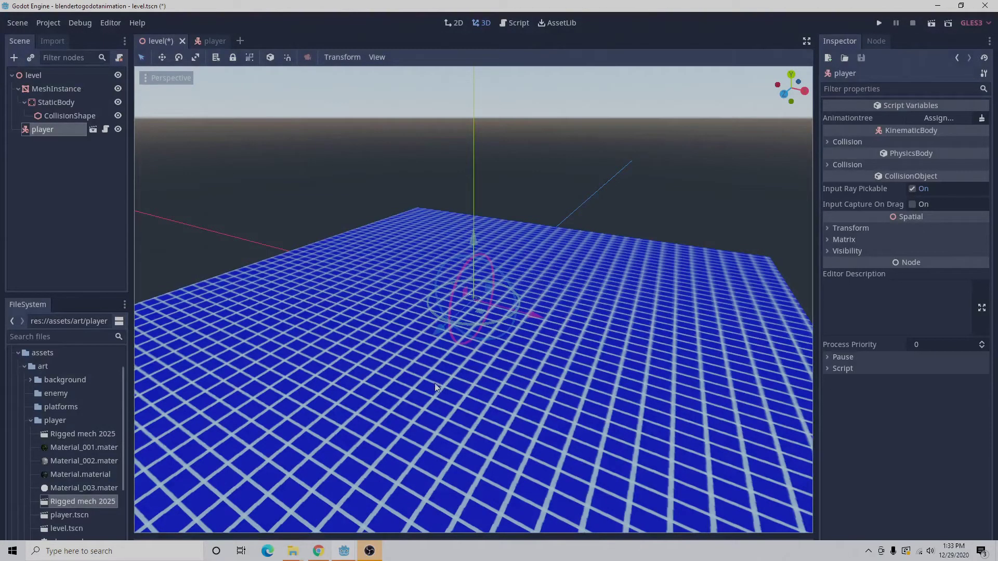
- Raise the player instance vertically so the whole mech stands above the blue tiled floor
left_click_drag(473, 249, 477, 343)
scroll(478, 344, "up", 2)
scroll(479, 345, "up", 20)
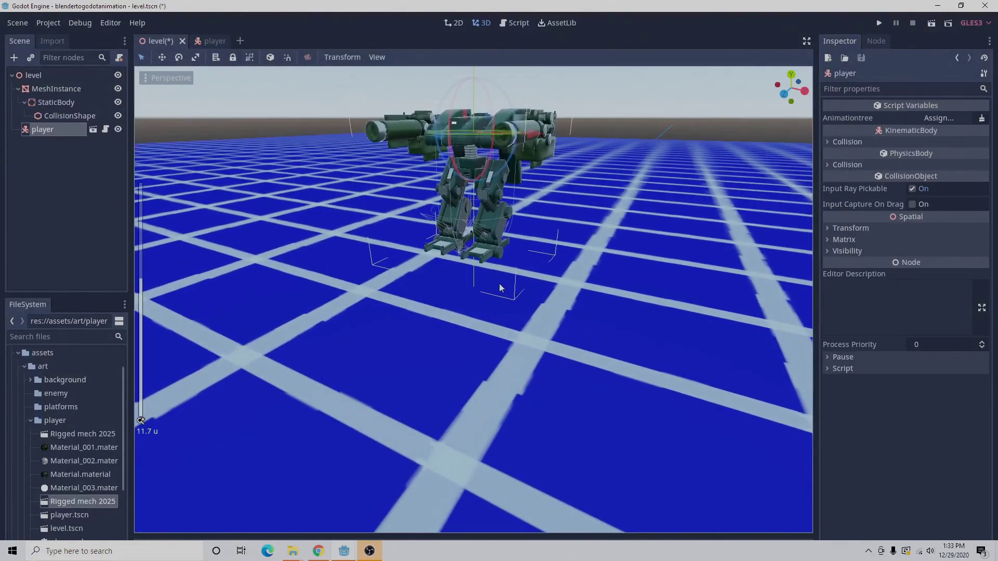
scroll(500, 283, "down", 2)
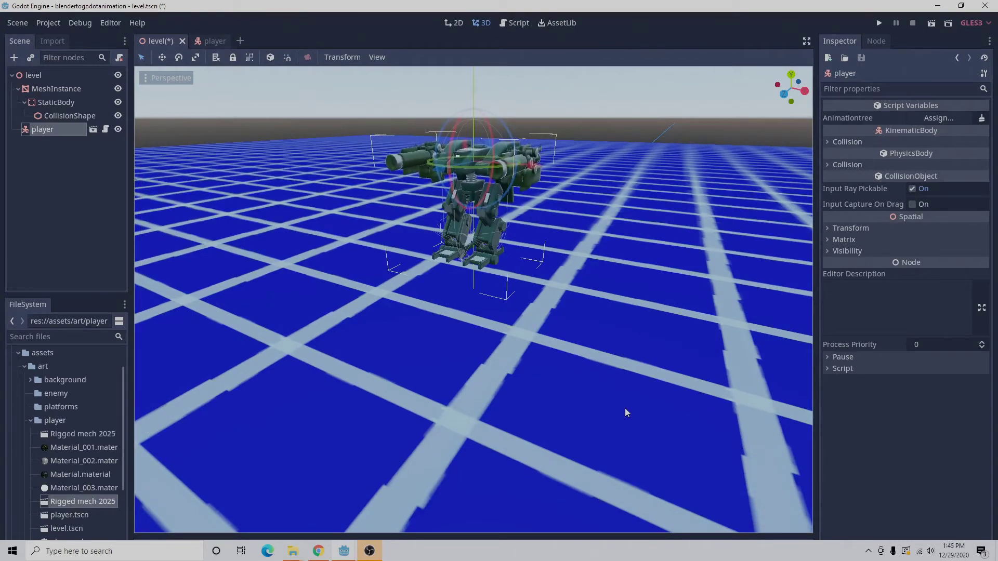
- In the player scene, assign the AnimationTree node to the root's Animationtree script variable and save the scene
left_click(210, 43)
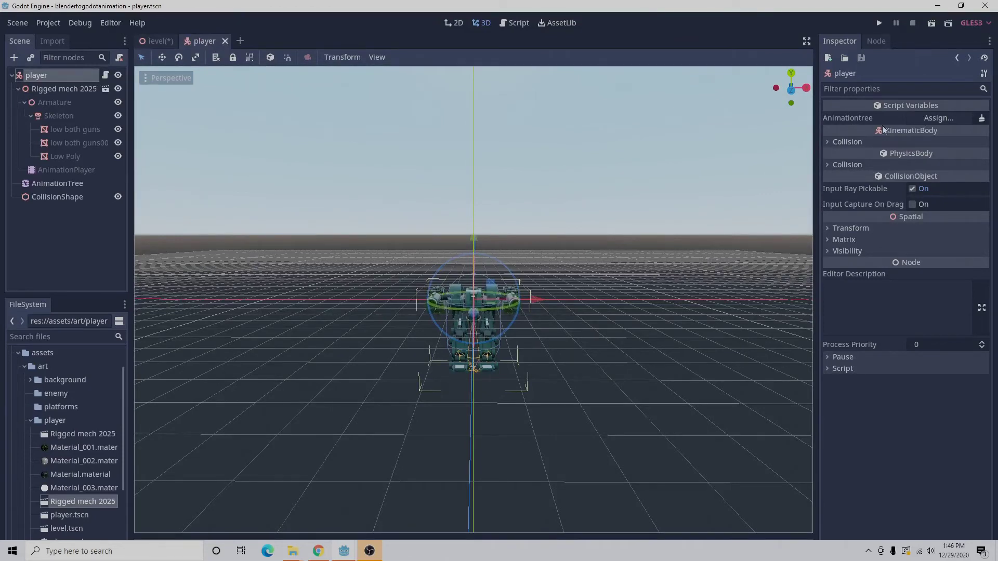
left_click(938, 119)
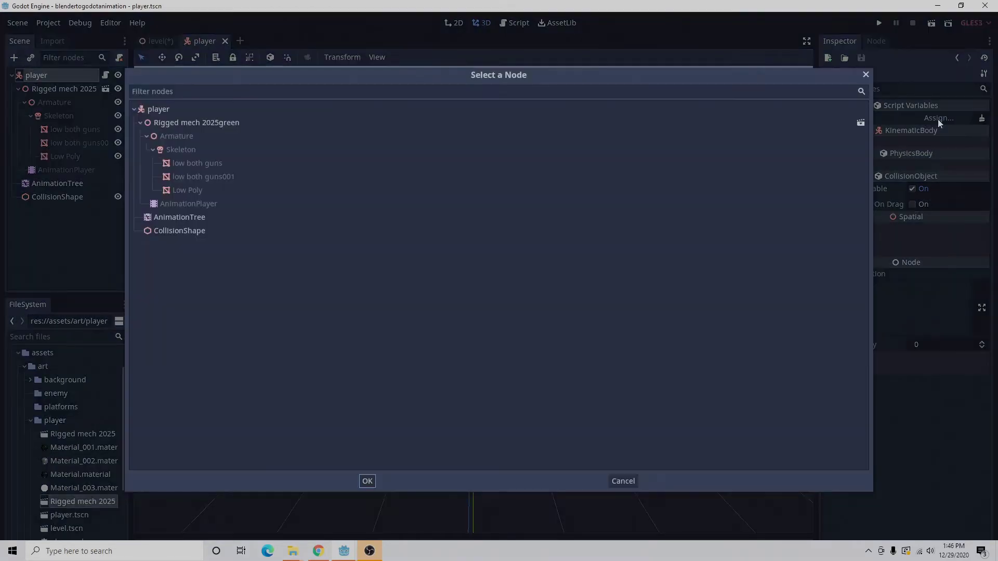
left_click(203, 219)
left_click(368, 477)
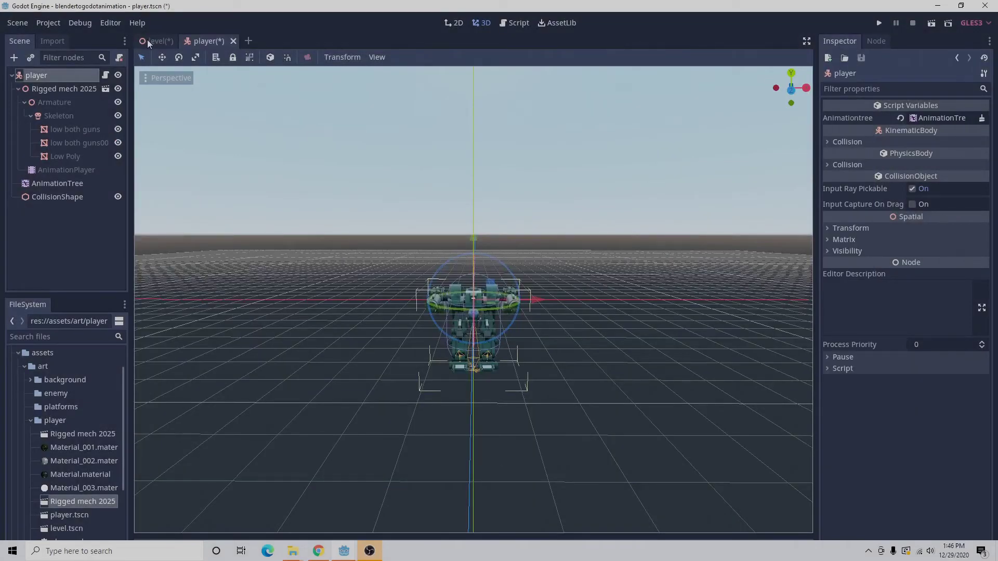
left_click(21, 23)
left_click(50, 109)
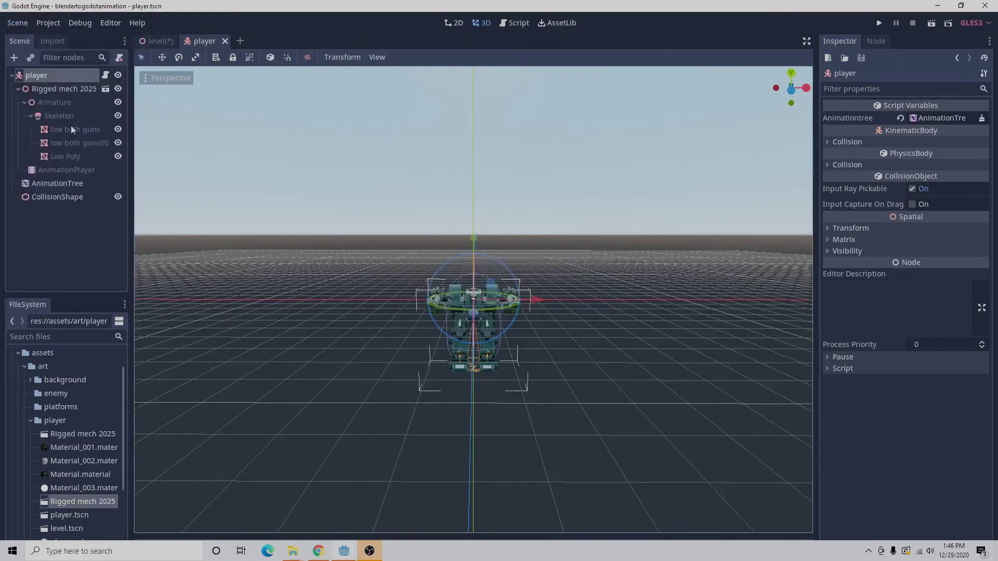
- Add a Camera node as a child of the level scene's root
left_click(154, 40)
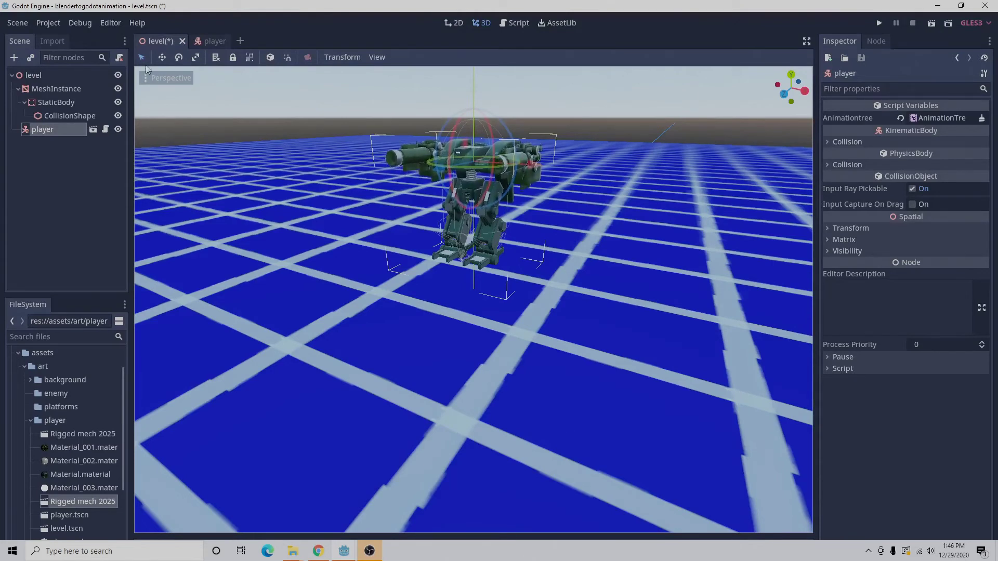
left_click(40, 76)
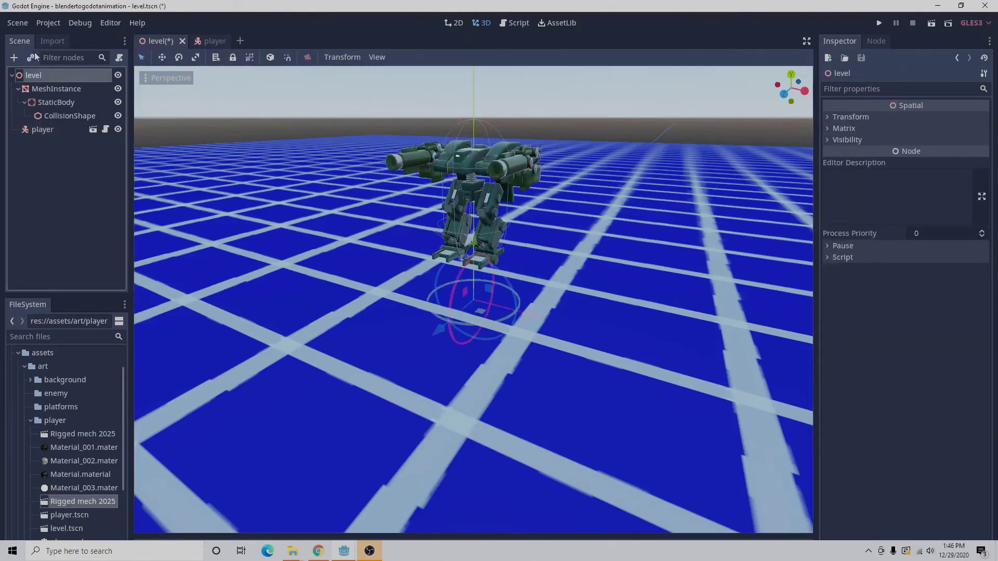
left_click(15, 58)
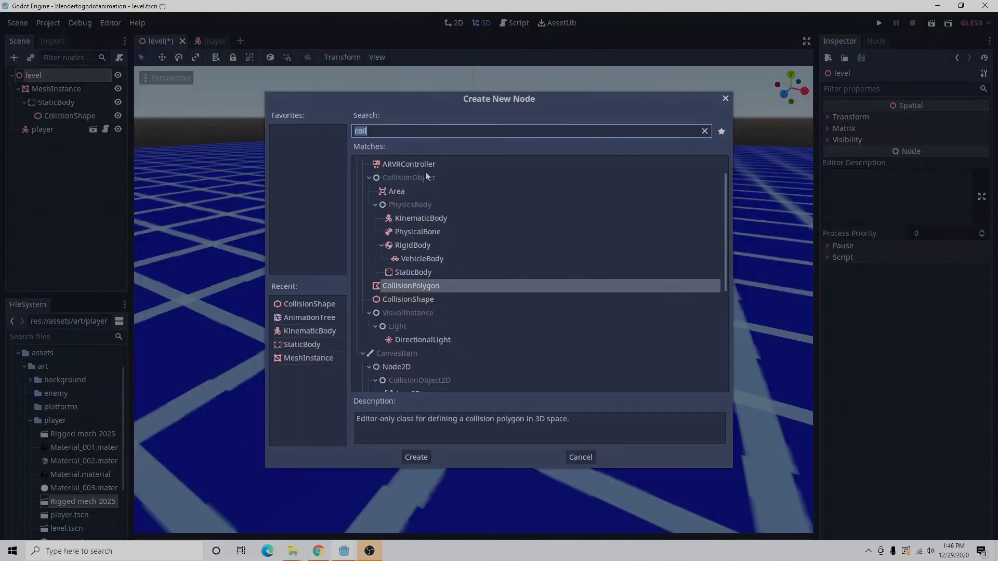
type("came")
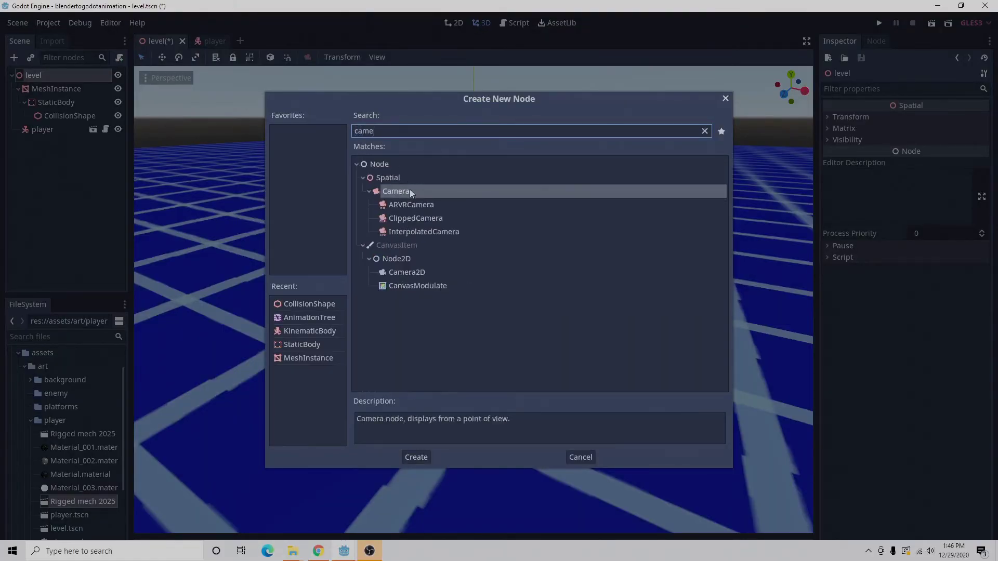
left_click(411, 192)
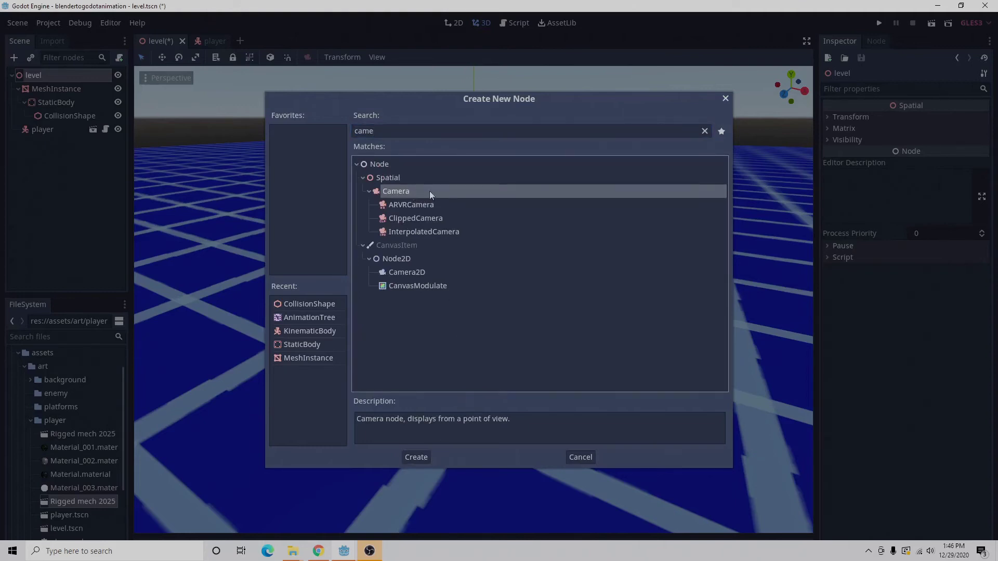
left_click(417, 457)
- Move the camera out in front of the mech, raise it about 3.8 units, and preview its view
middle_click_drag(529, 275, 452, 289)
left_click_drag(444, 291, 269, 337)
left_click_drag(338, 272, 321, 135)
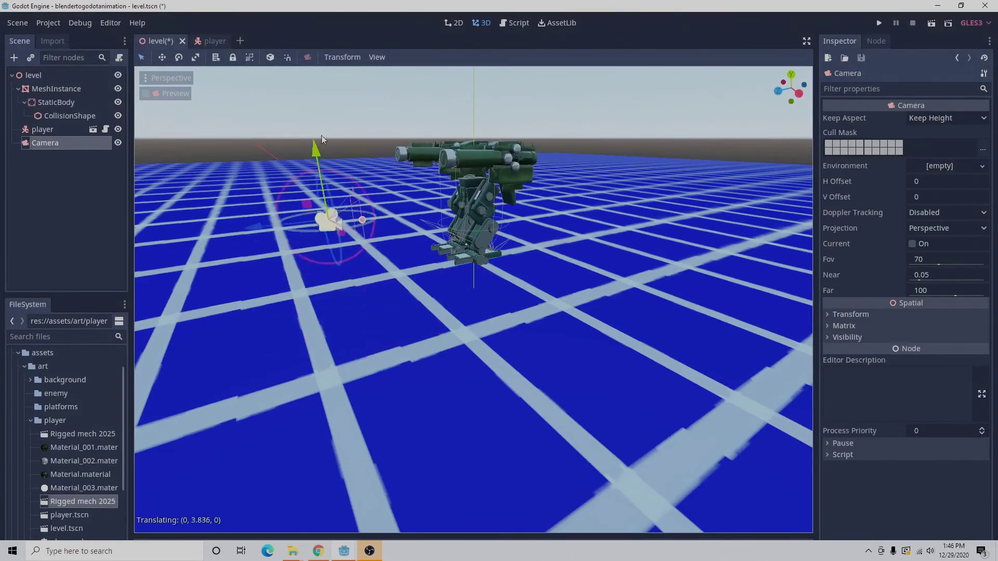
left_click_drag(264, 234, 197, 240)
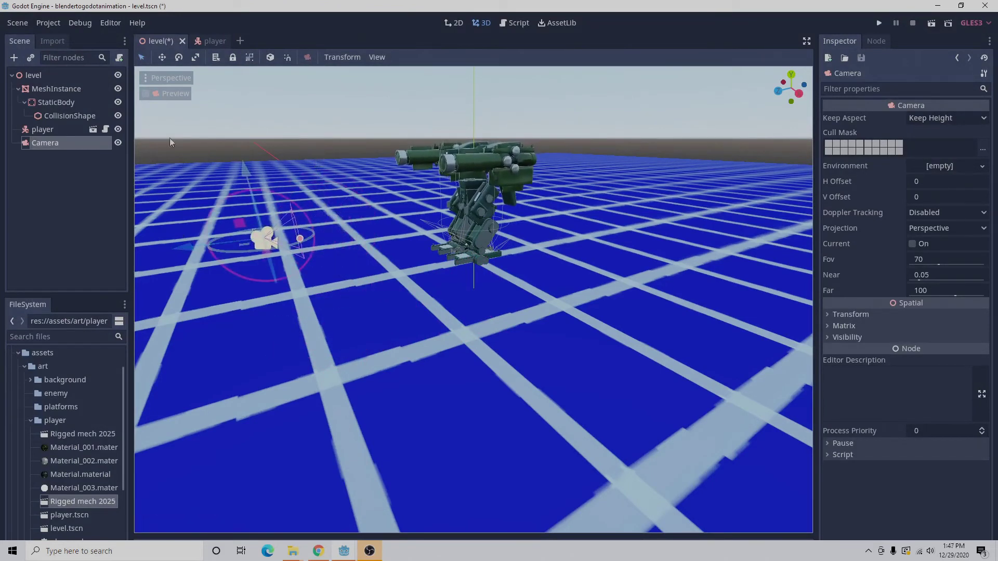
left_click(169, 96)
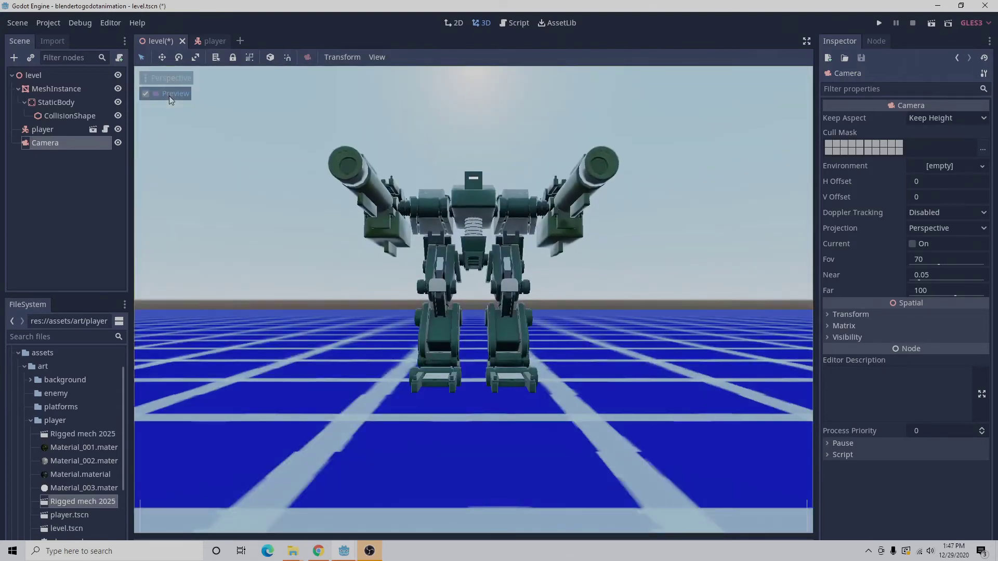
left_click(170, 96)
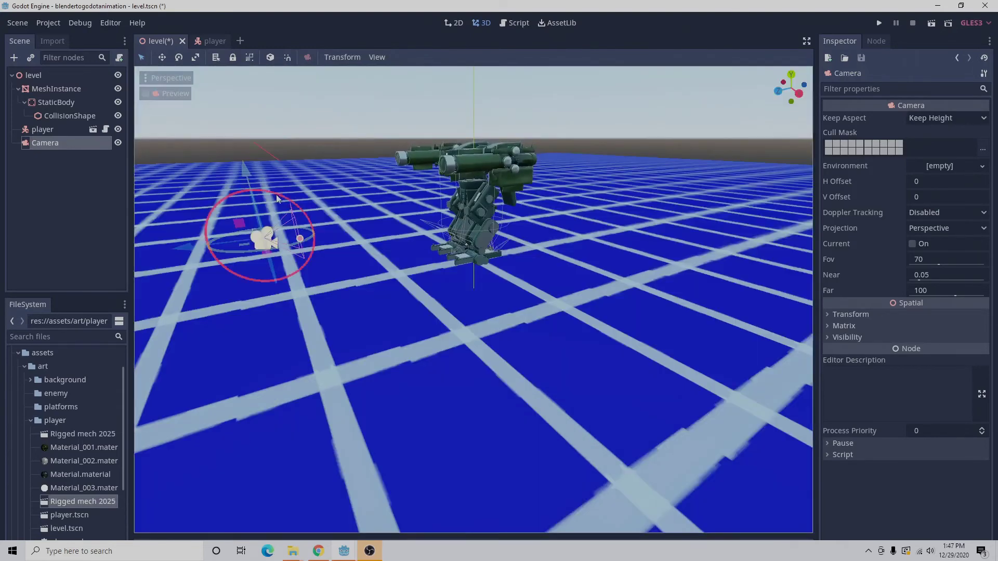
- Raise the camera further, pull it farther back from the mech, and preview the framing
left_click_drag(280, 196, 290, 134)
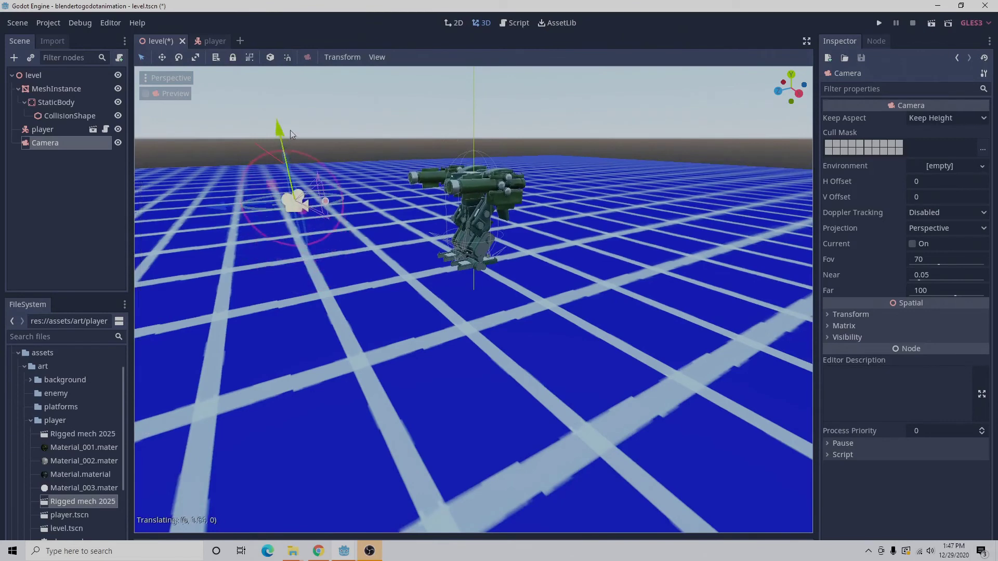
scroll(277, 214, "down", 6)
left_click_drag(313, 259, 274, 260)
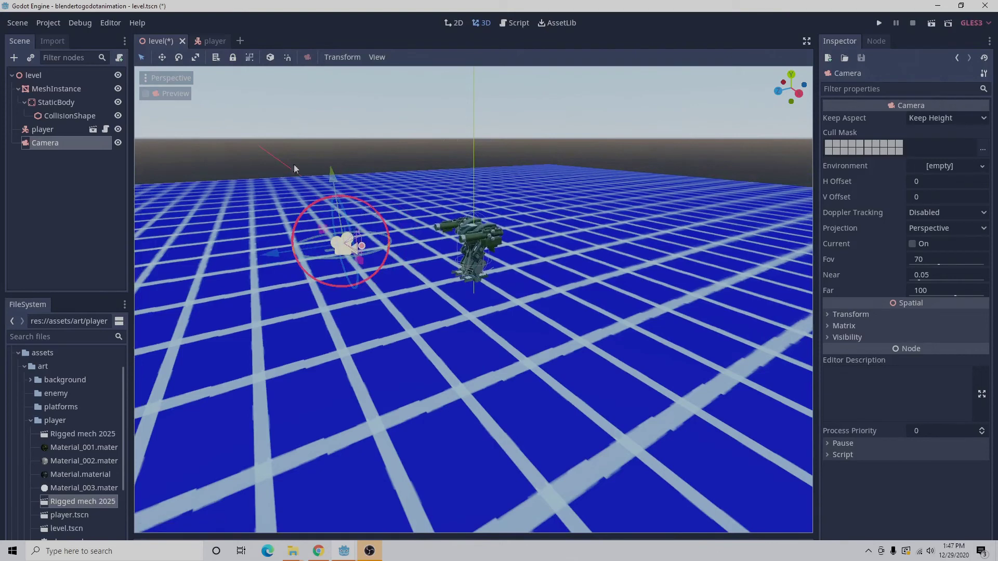
left_click(177, 94)
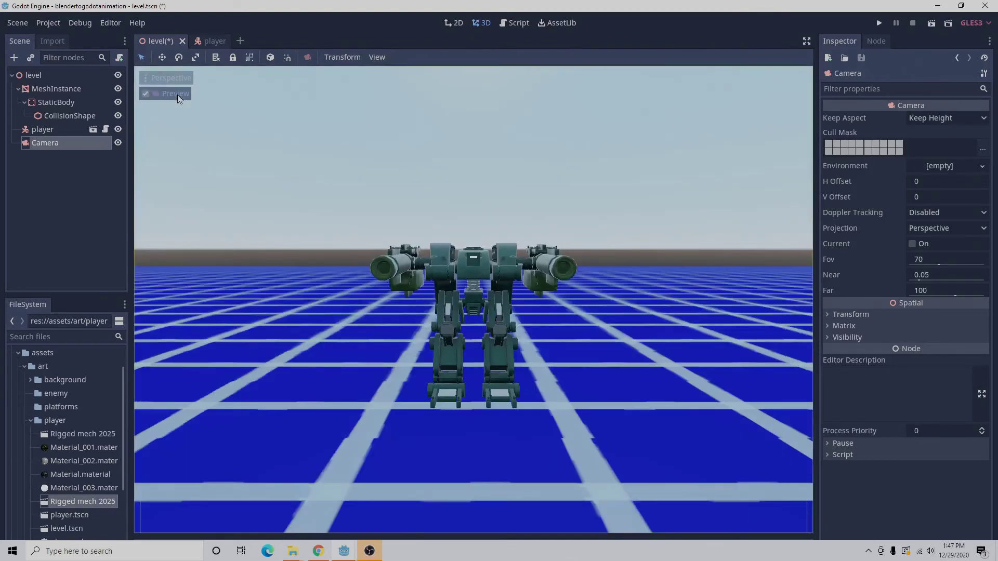
left_click(177, 94)
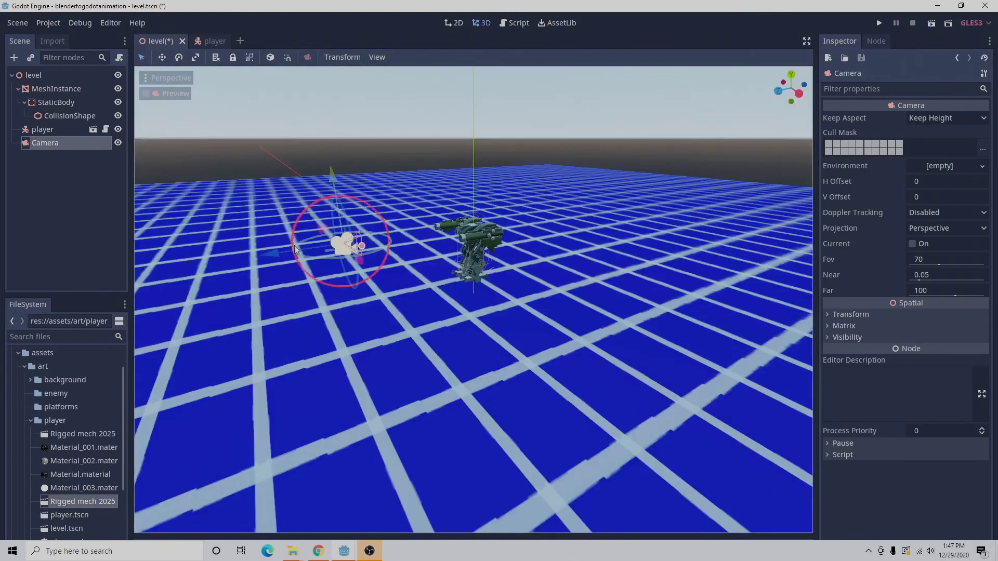
- Pull the camera farther back, tilt it about 17 degrees down toward the mech, and preview the view
left_click_drag(275, 248, 218, 256)
left_click_drag(269, 198, 311, 206)
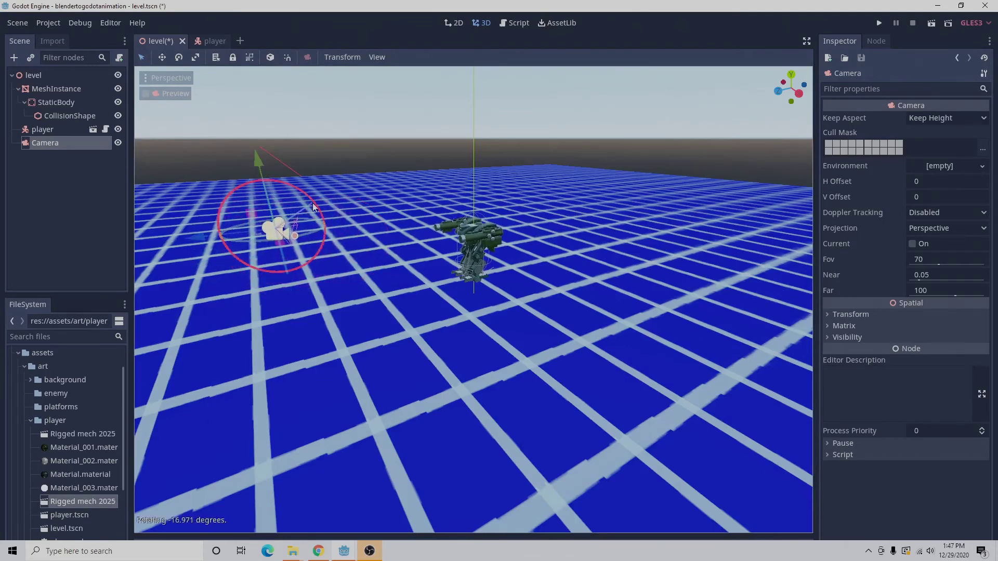
left_click(180, 94)
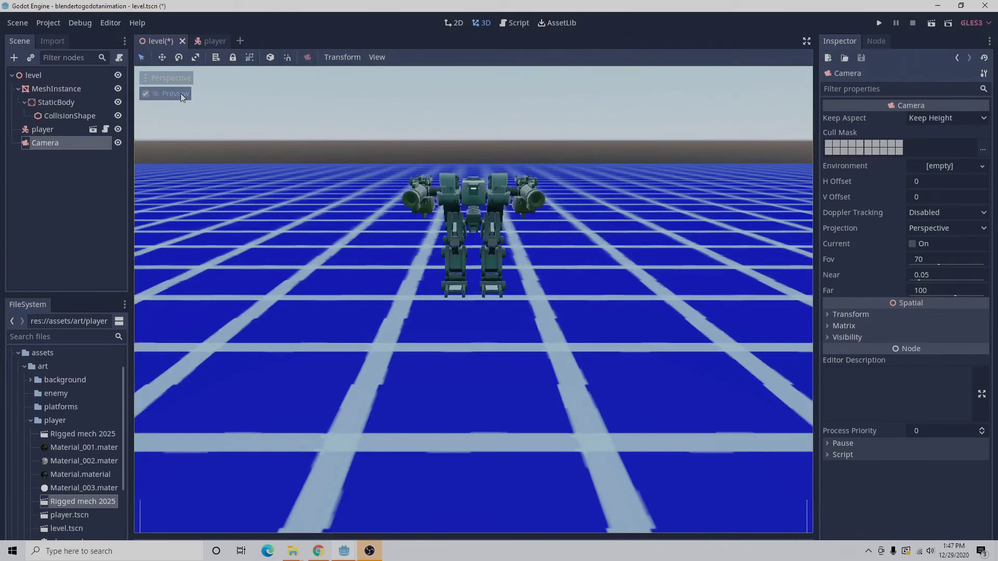
left_click(180, 94)
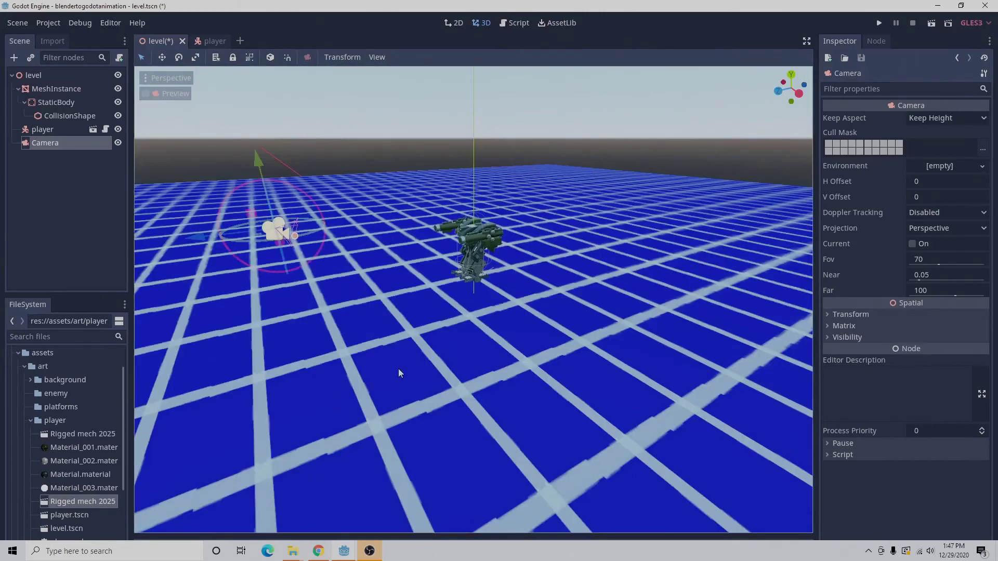
- Test-run the level scene through the new camera and close the game window
key("F5")
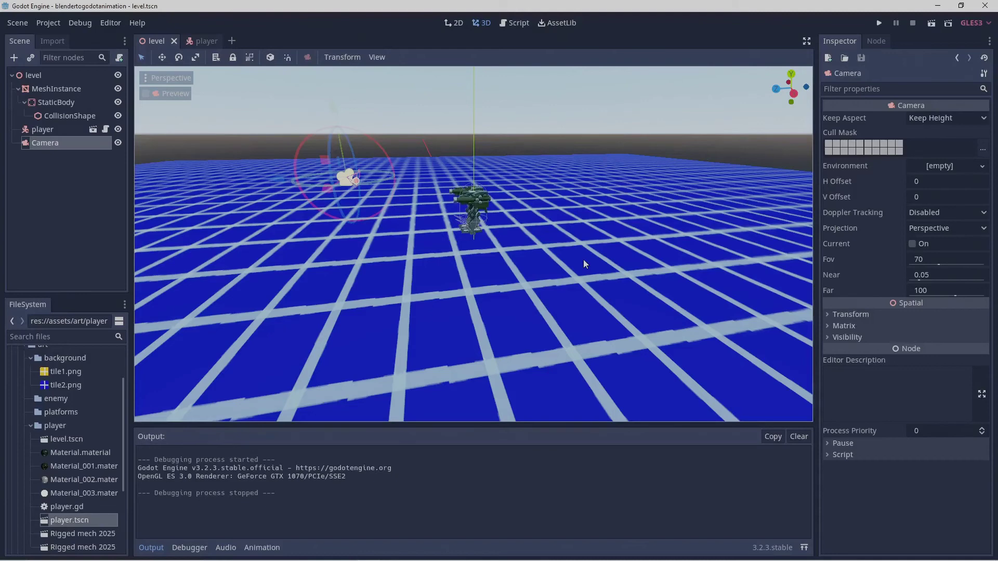
left_click(931, 23)
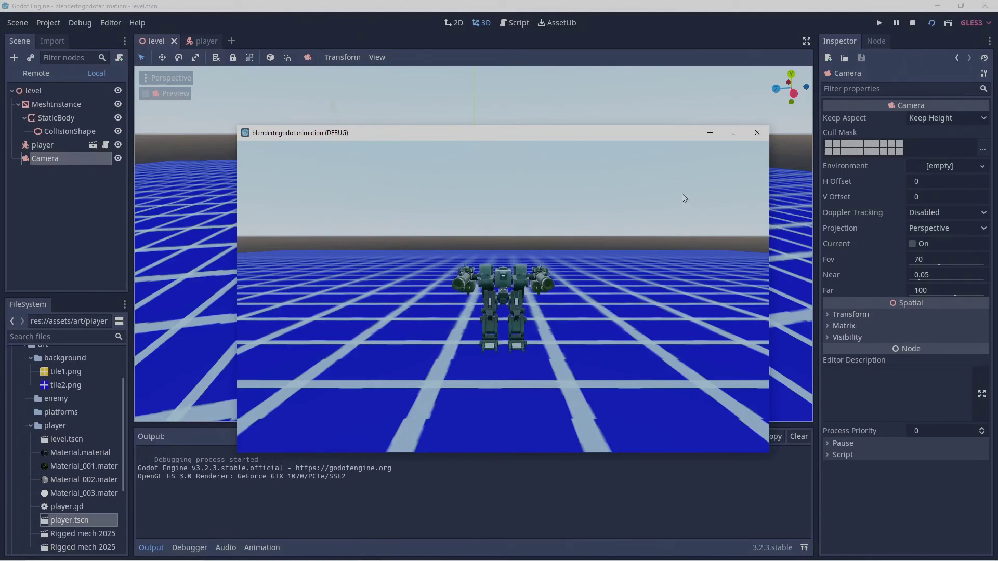
left_click(754, 137)
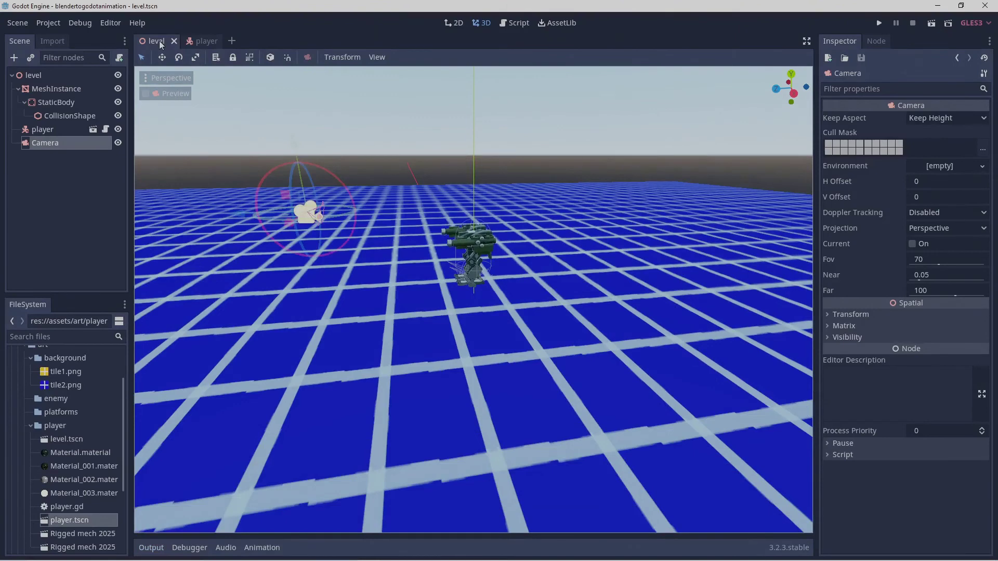
- Make the Rigged mech 2025green instance local in the player scene
left_click(207, 41)
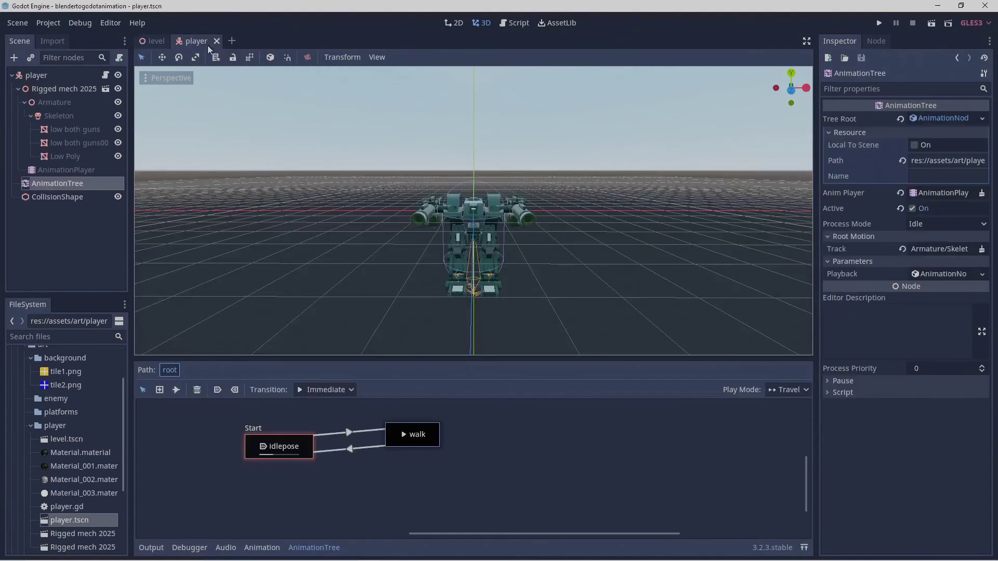
left_click(70, 88)
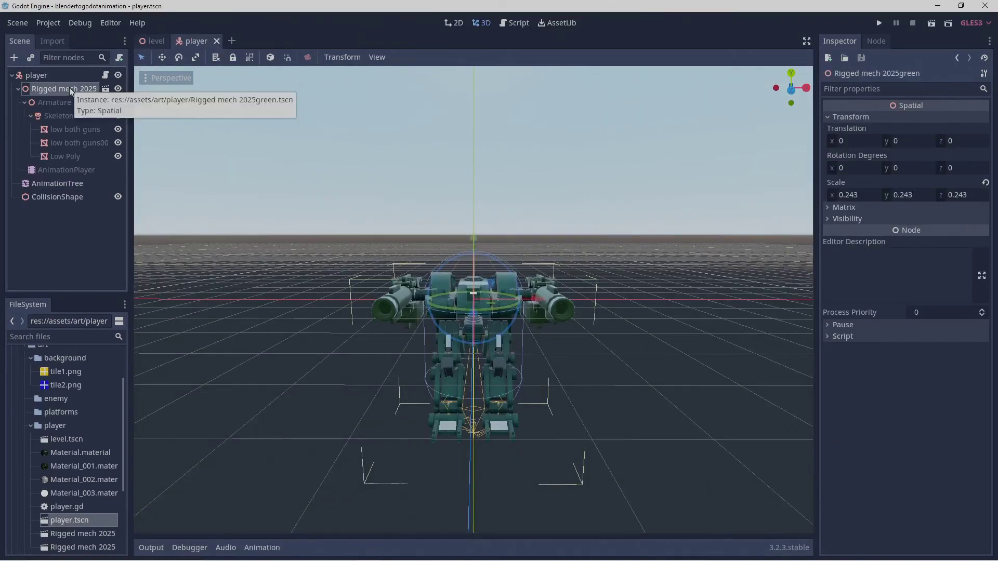
right_click(69, 88)
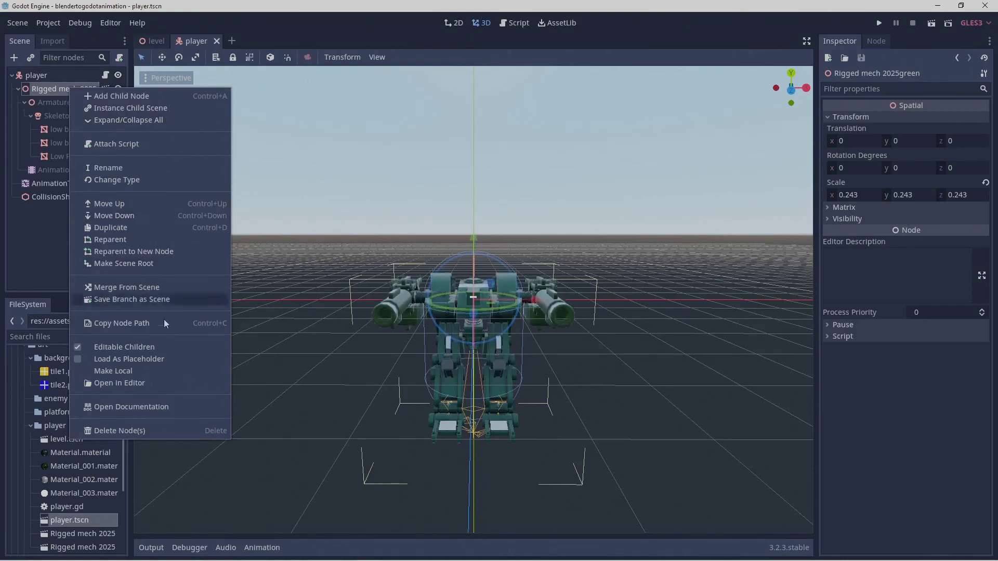
left_click(154, 374)
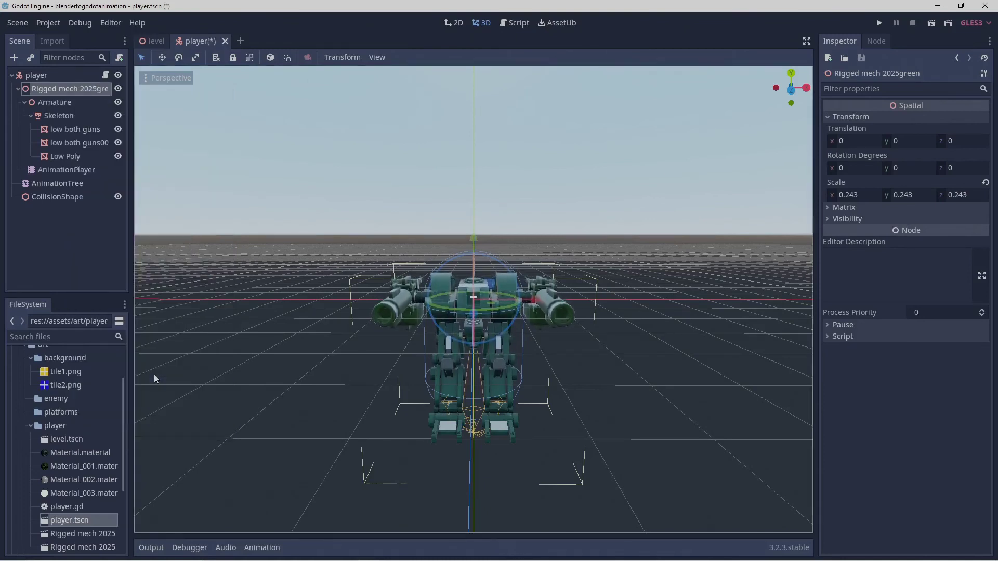
- Run the level scene again with the localized mech and close the game window
left_click(156, 41)
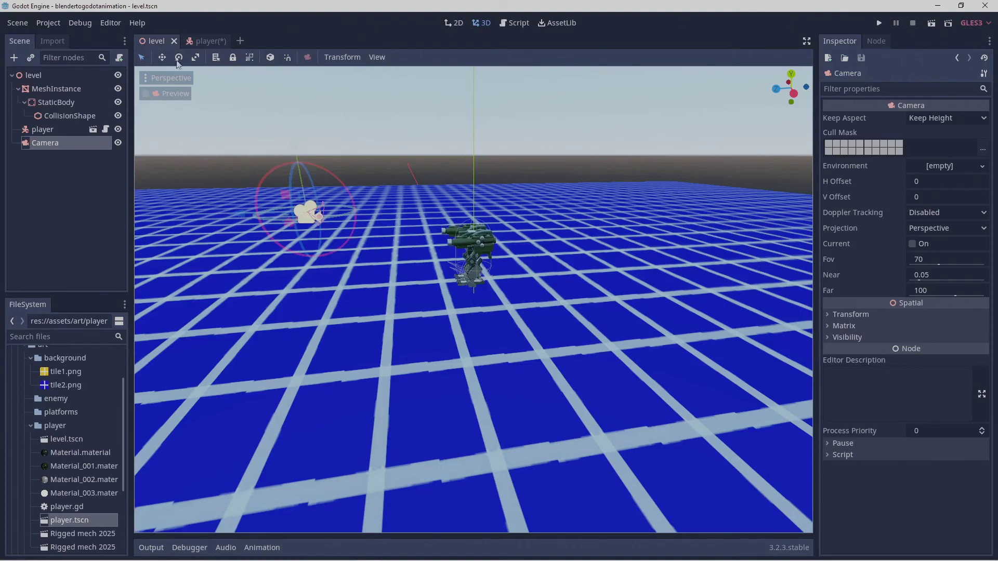
left_click(931, 23)
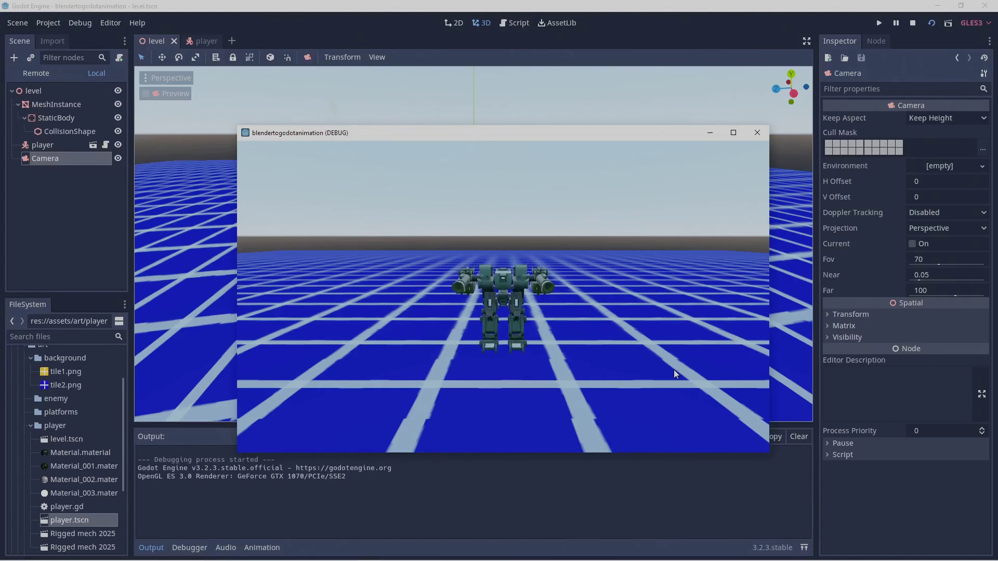
left_click(757, 134)
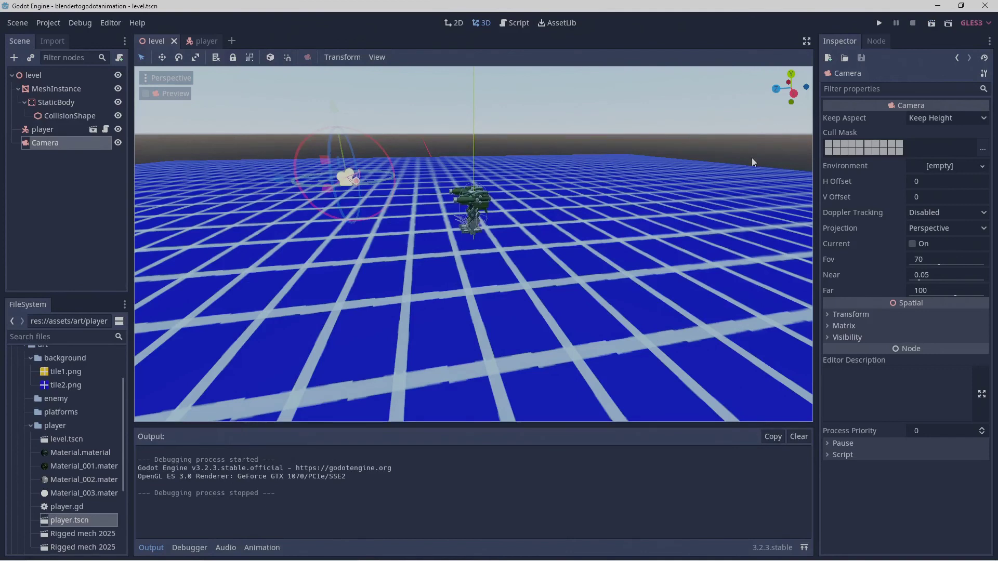